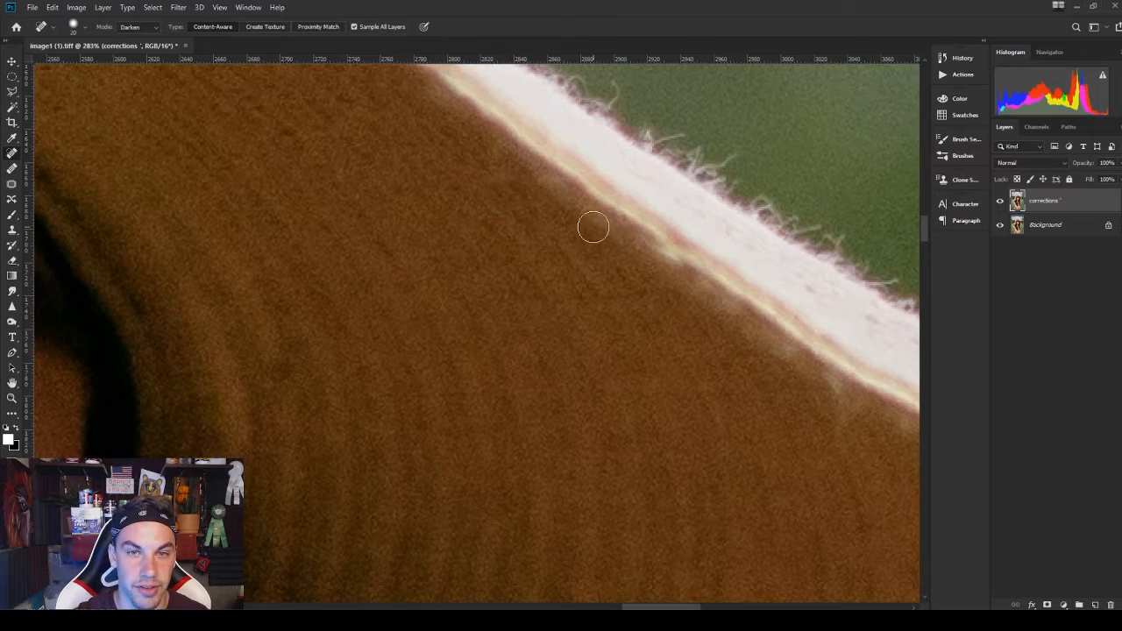
- Retouch the blemish on the underside of the hat brim, near its light edge, with the Spot Healing Brush
scroll(593, 227, down, 7)
drag(580, 211, 552, 199)
scroll(628, 280, down, 5)
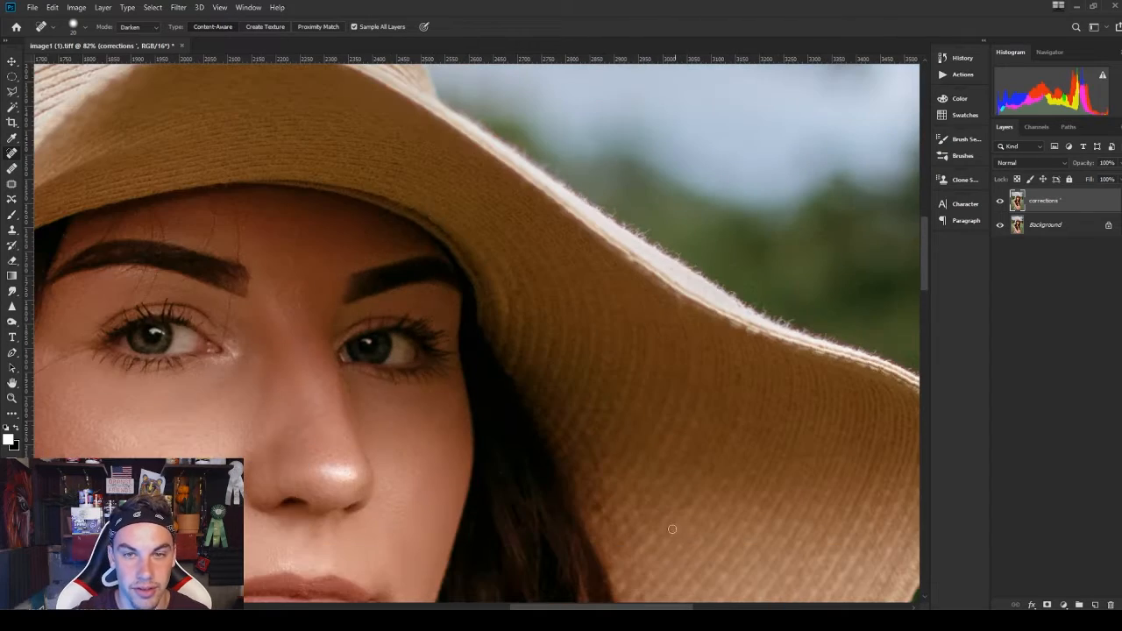
- Cover the torn straw fibres at the hat brim's outer corner using the Clone Stamp with an 80-pixel brush
drag(598, 607, 701, 607)
scroll(421, 439, up, 12)
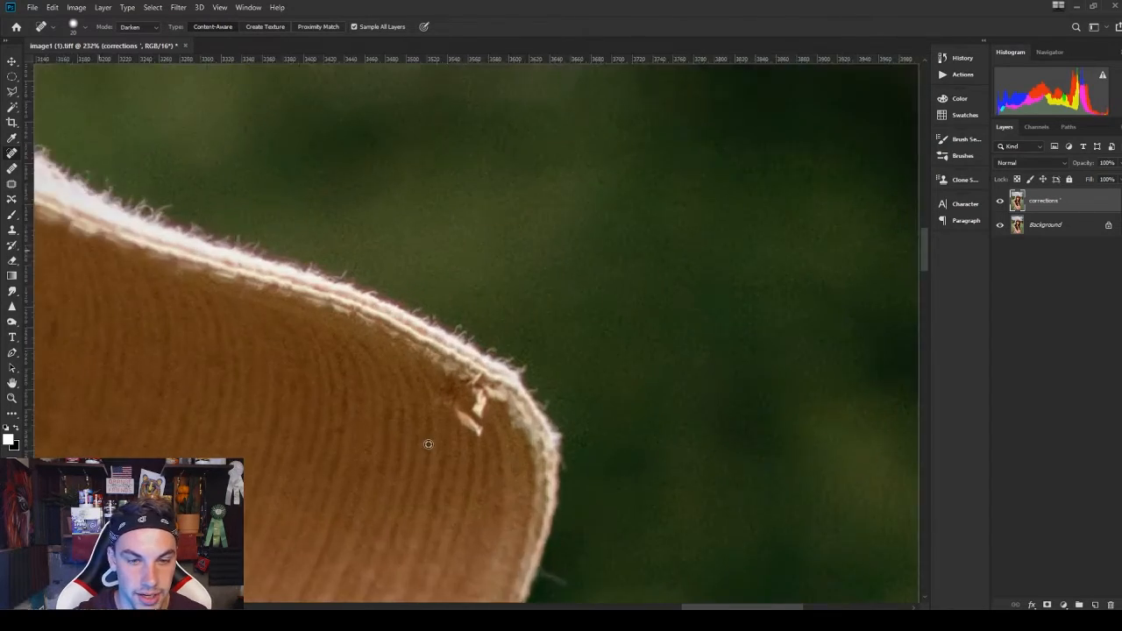
click(11, 232)
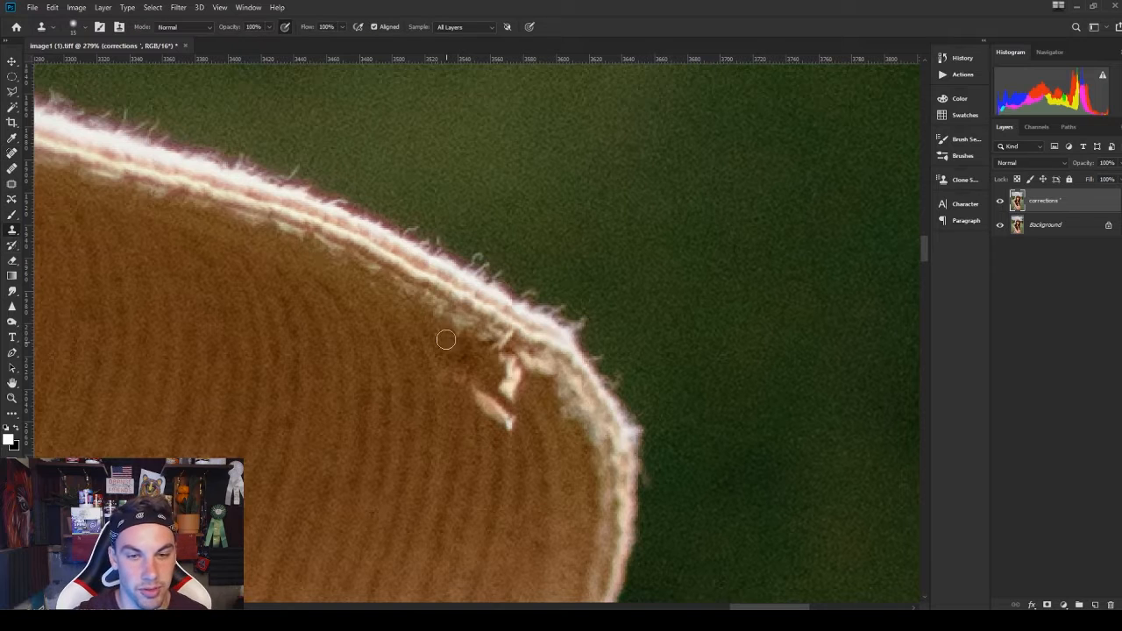
key(bracketright)
key(bracketright)
key(bracketright)
key(bracketright)
key(bracketright)
key(bracketright)
key(bracketright)
key(bracketright)
key(bracketright)
key(bracketright)
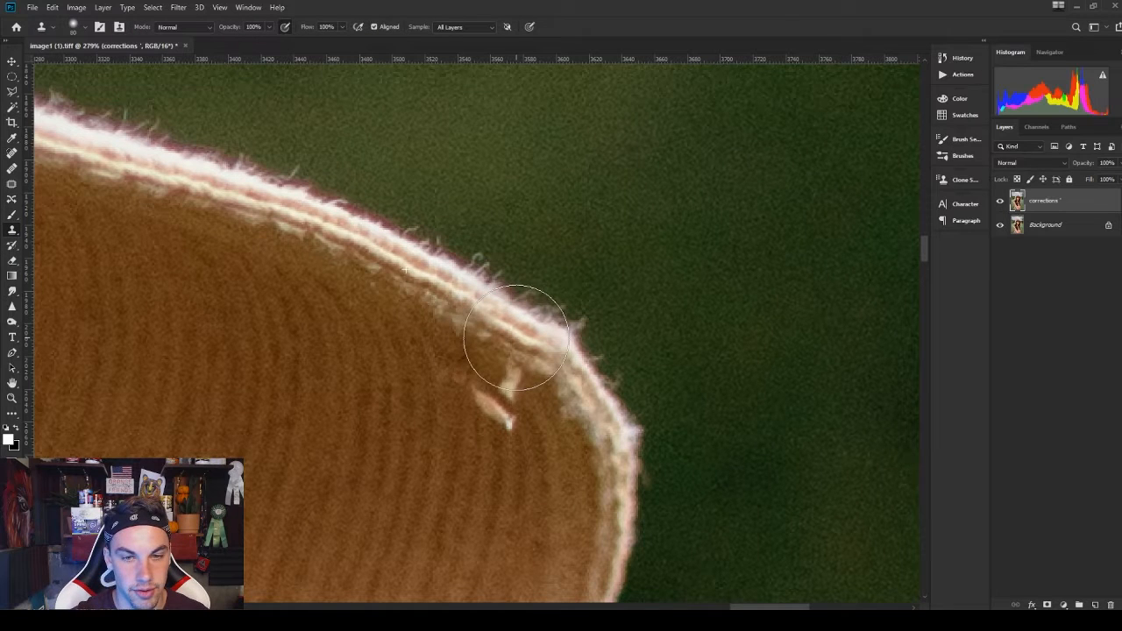
mouse_move(516, 337)
mouse_down()
mouse_move(494, 396)
mouse_move(503, 406)
mouse_move(535, 397)
mouse_up()
scroll(624, 402, down, 12)
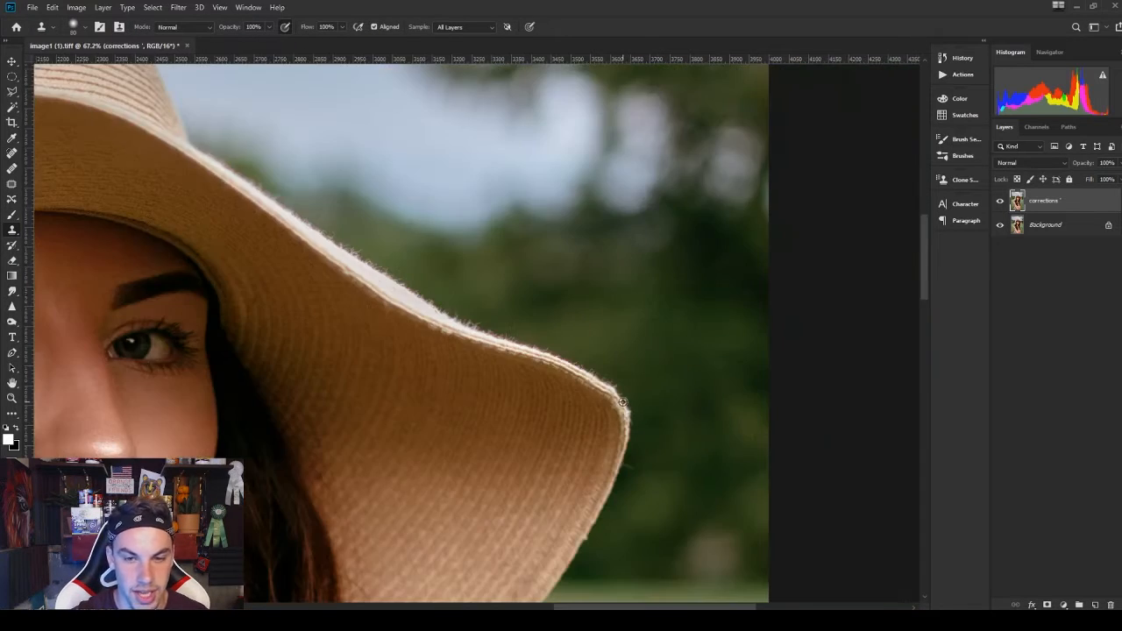
scroll(622, 401, down, 8)
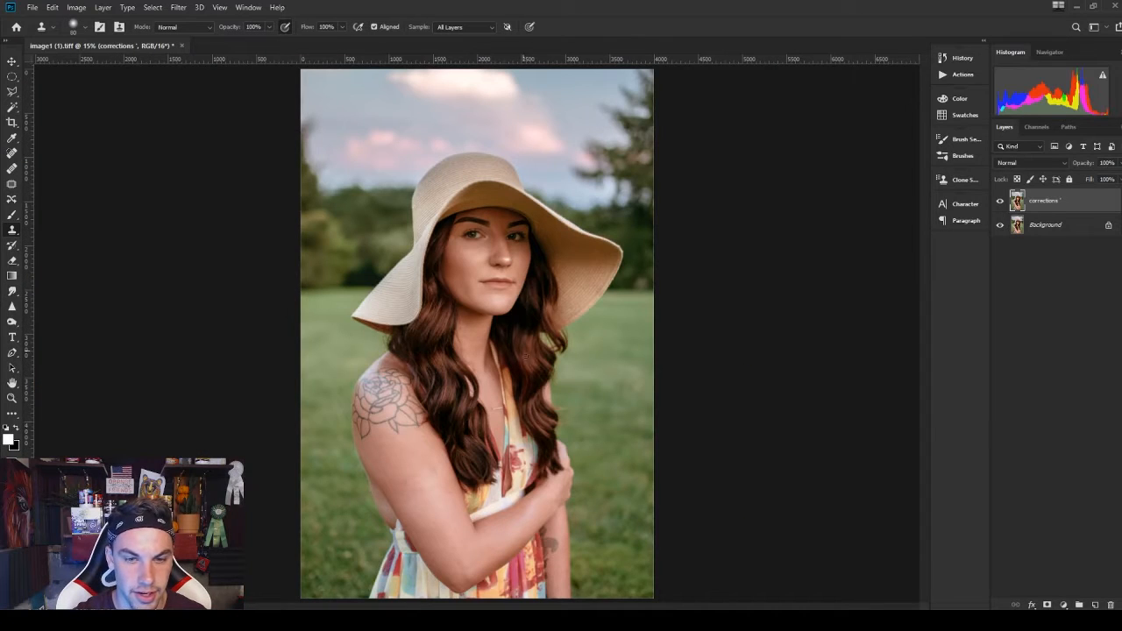
- Set the Spot Healing Brush to Lighten mode for the dark stray hairs crossing the forehead and eye
scroll(505, 399, up, 5)
scroll(470, 283, down, 3)
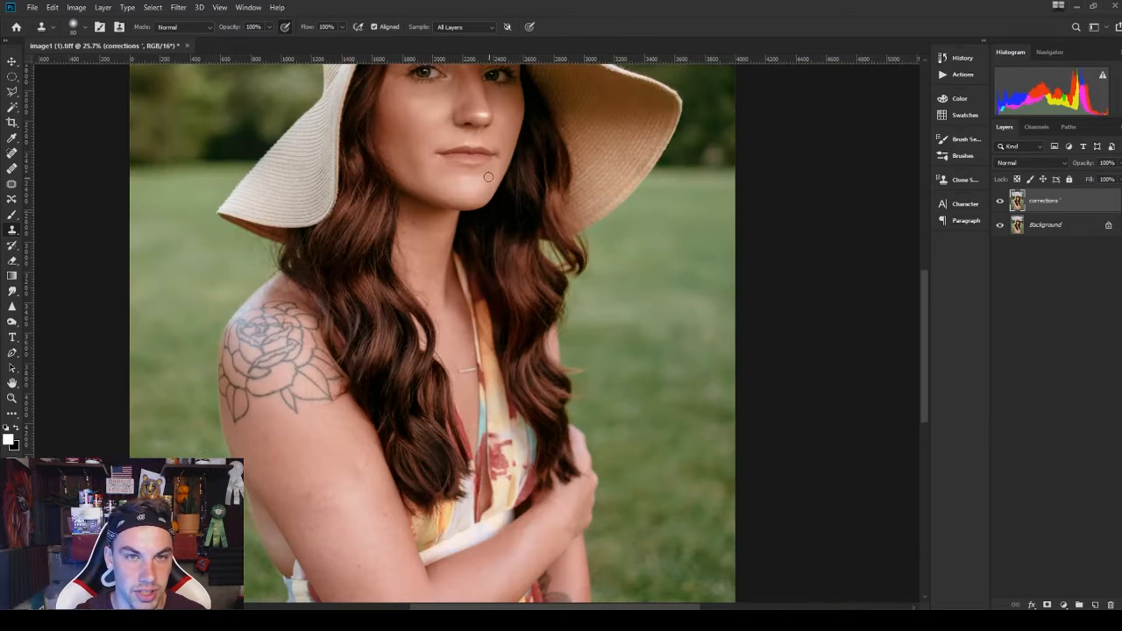
scroll(489, 177, up, 3)
scroll(422, 222, up, 5)
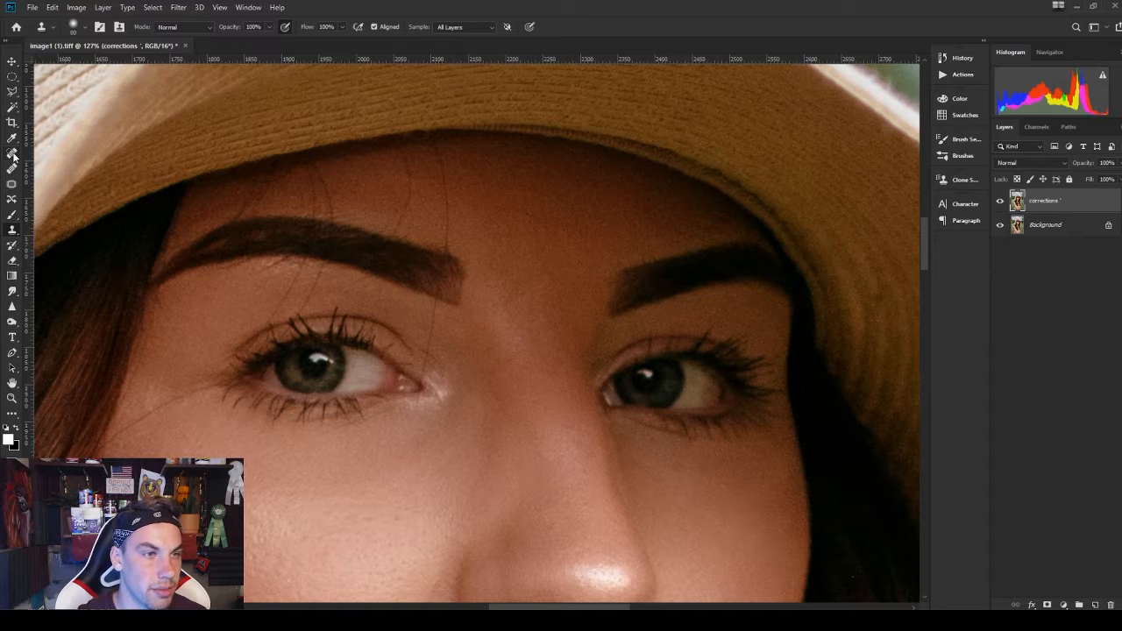
click(12, 154)
click(136, 27)
click(132, 91)
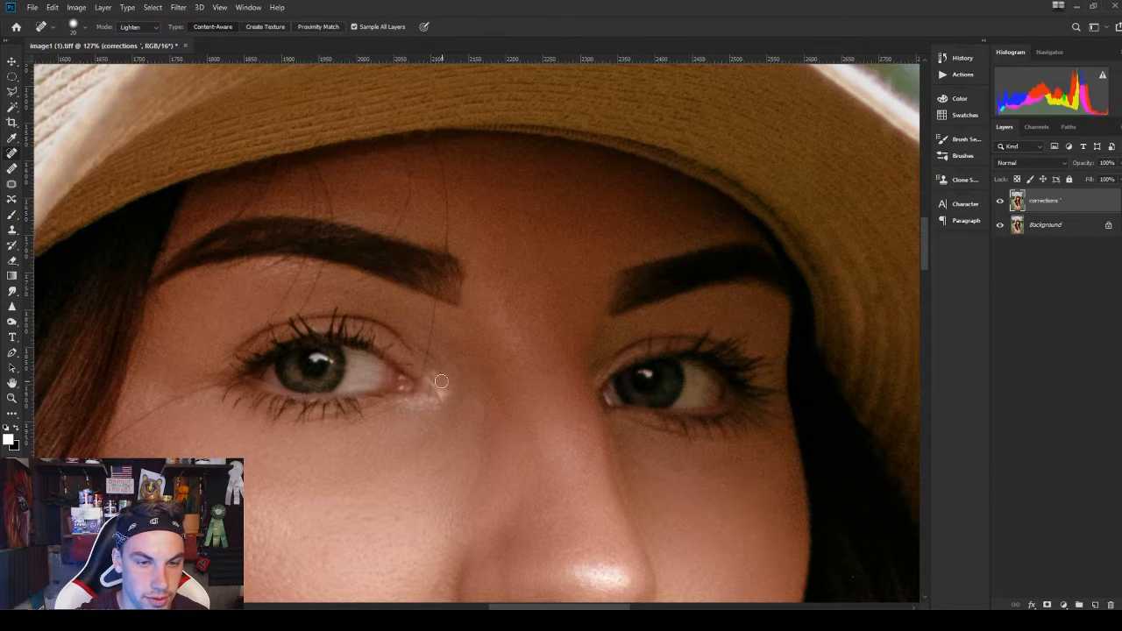
scroll(433, 338, up, 2)
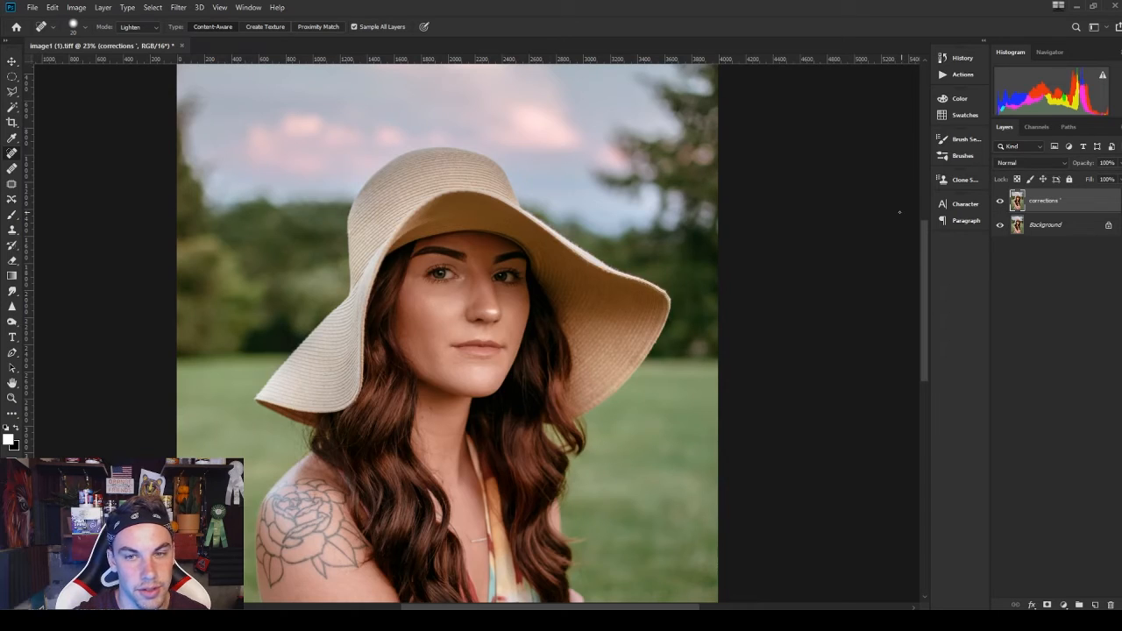
- Duplicate the corrections layer twice
scroll(565, 357, down, 3)
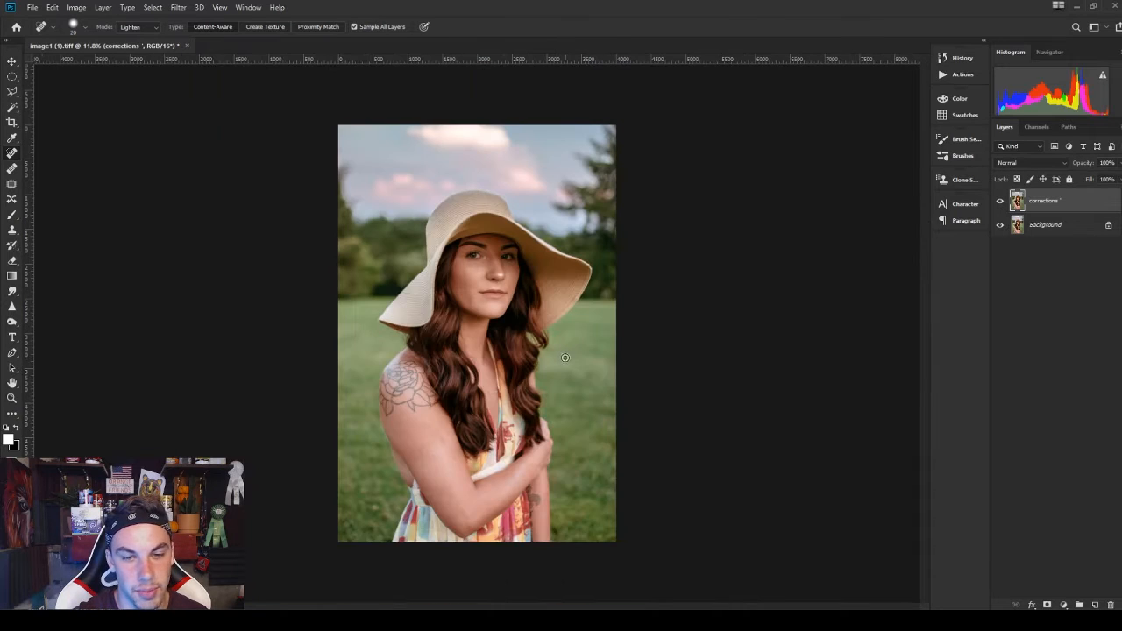
scroll(565, 357, up, 1)
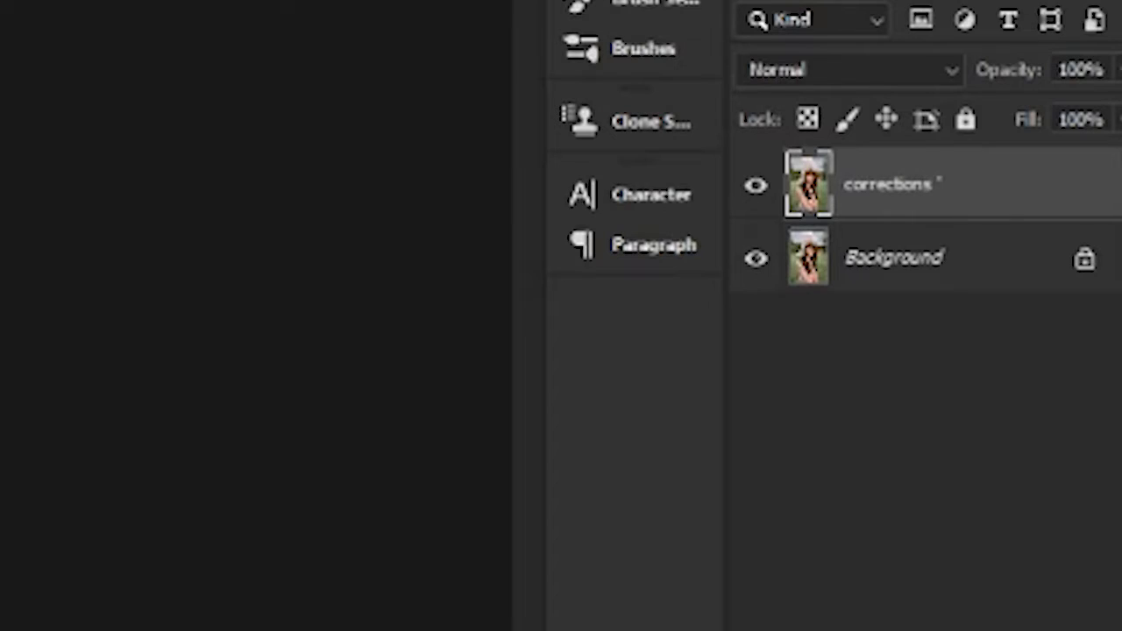
key(ctrl+j)
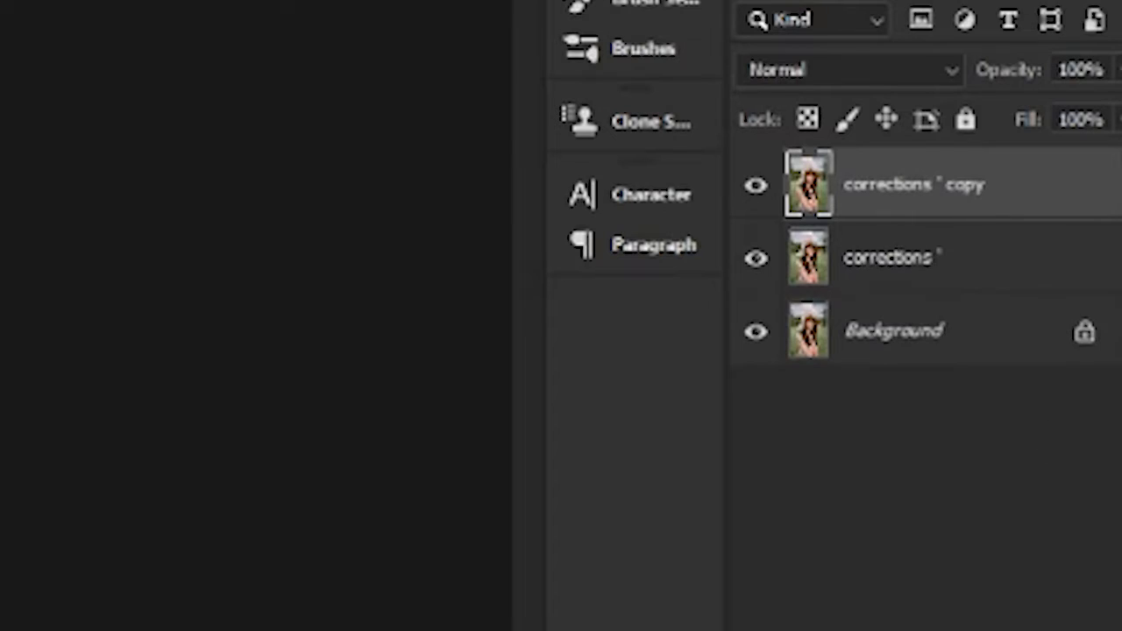
key(ctrl+j)
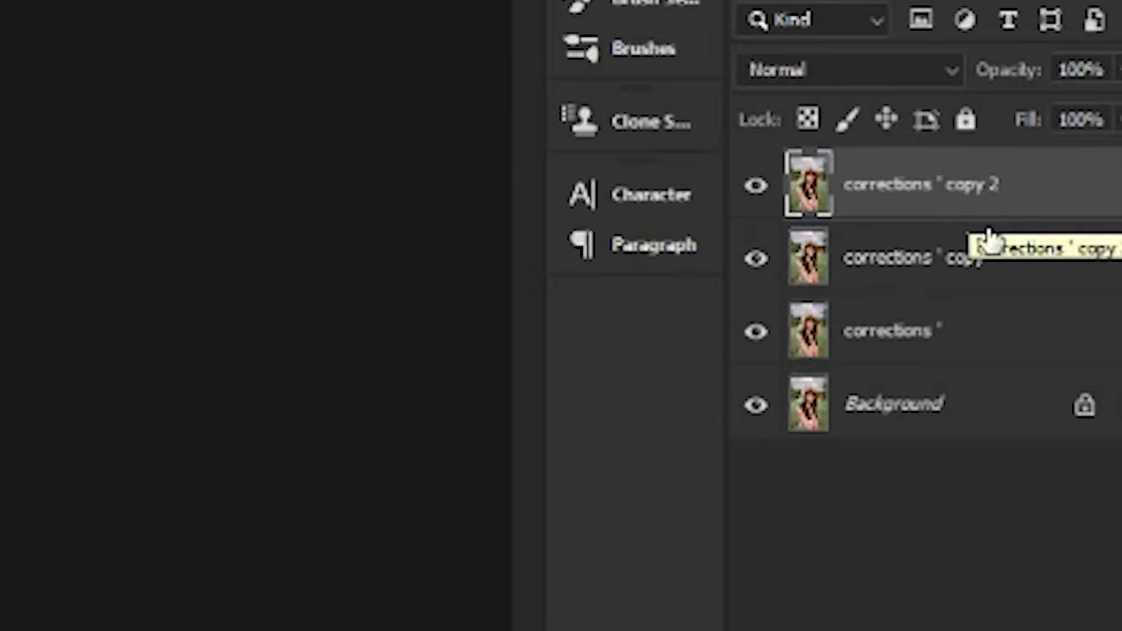
- Rename the lower duplicate layer Low freq and the upper one high freq
double_click(949, 254)
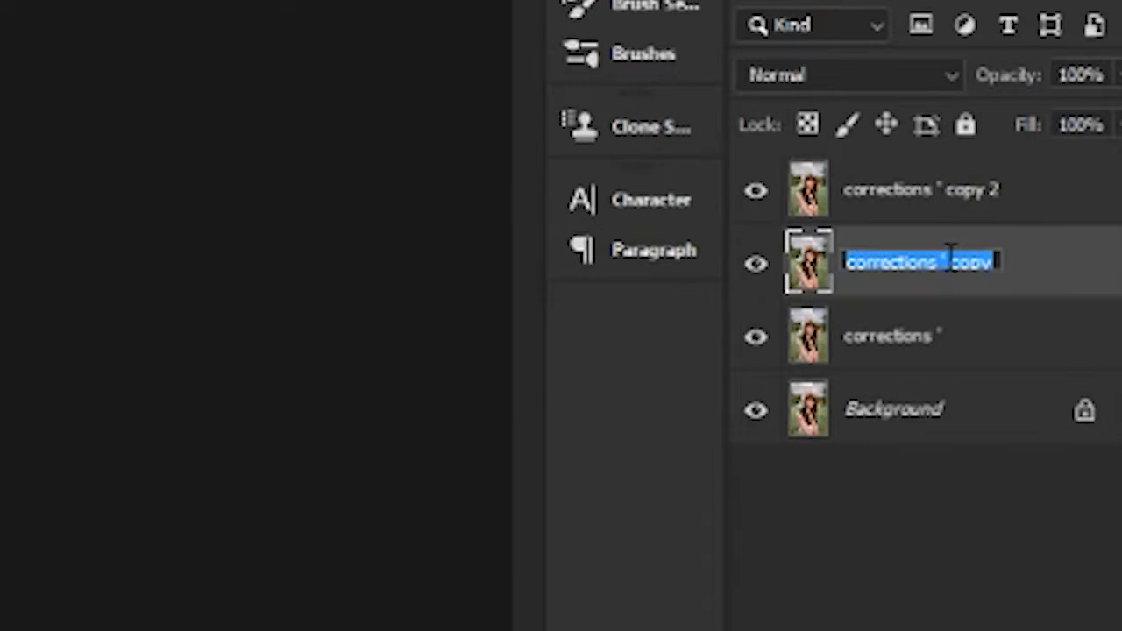
text(Low fre)
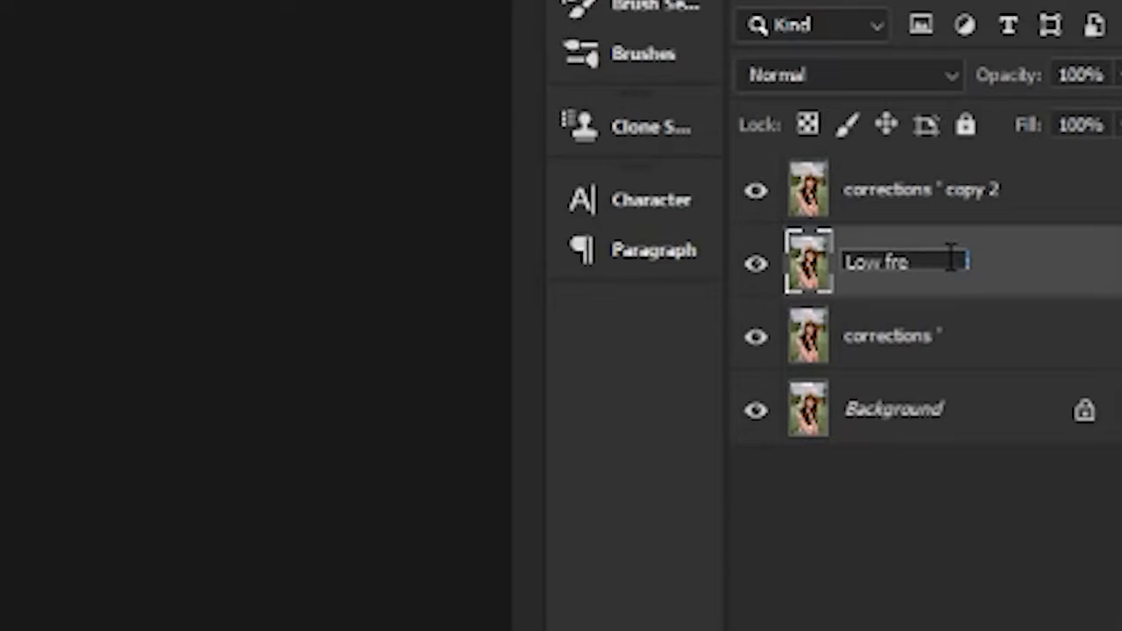
text(q)
double_click(922, 197)
text(high)
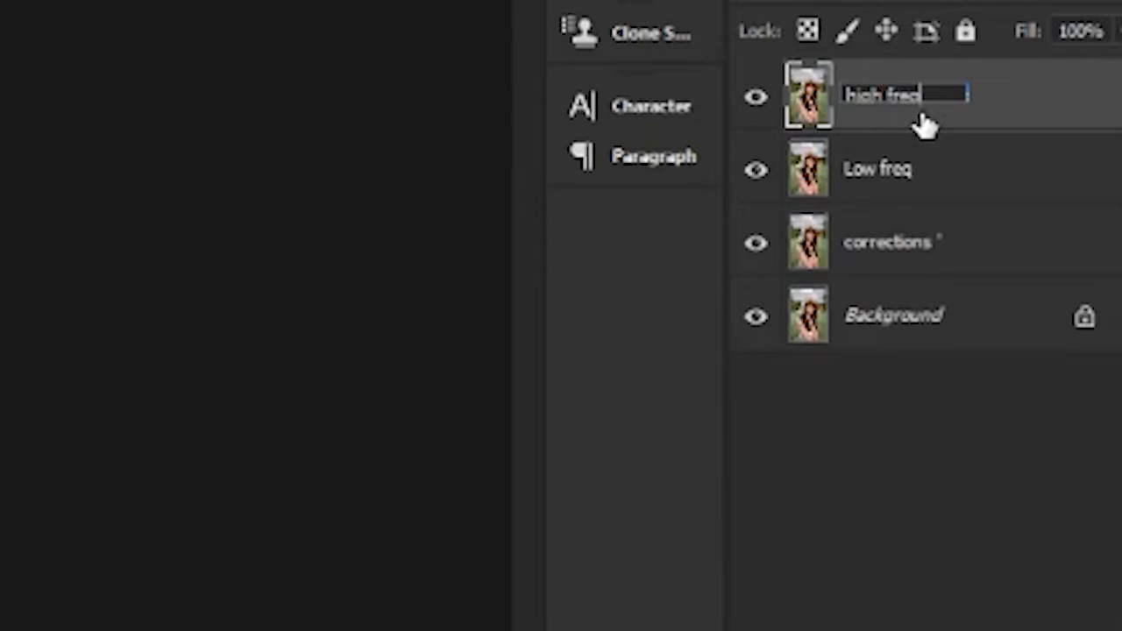
text( freq)
key(Return)
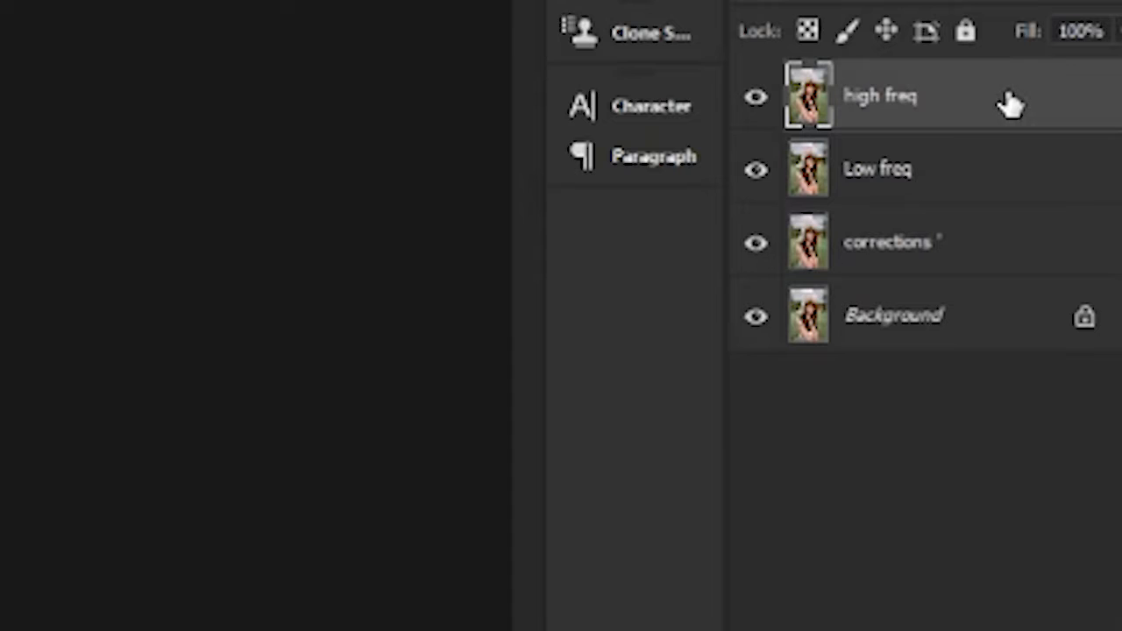
- Open Gaussian Blur for the Low freq layer and frame the cheek in its preview at 50% zoom
click(950, 184)
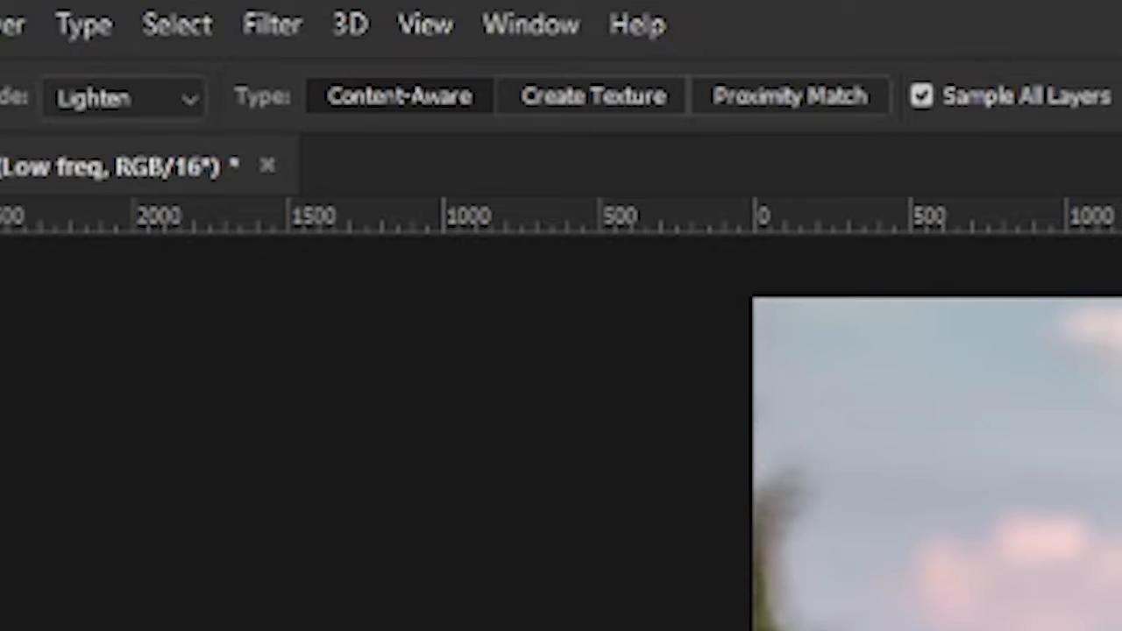
click(265, 26)
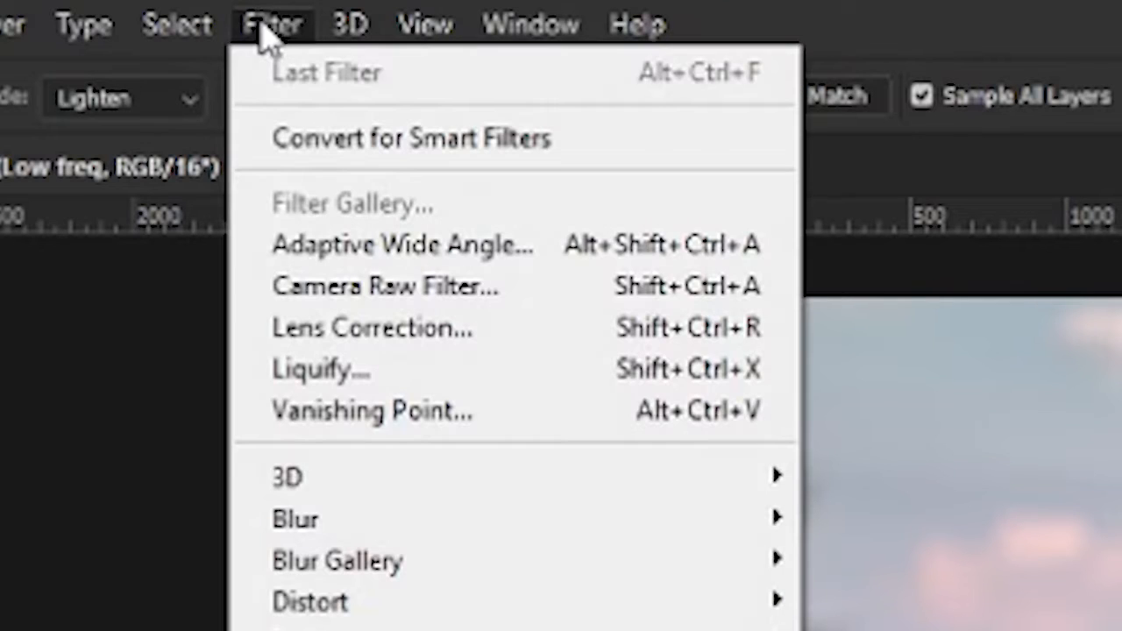
mouse_move(373, 519)
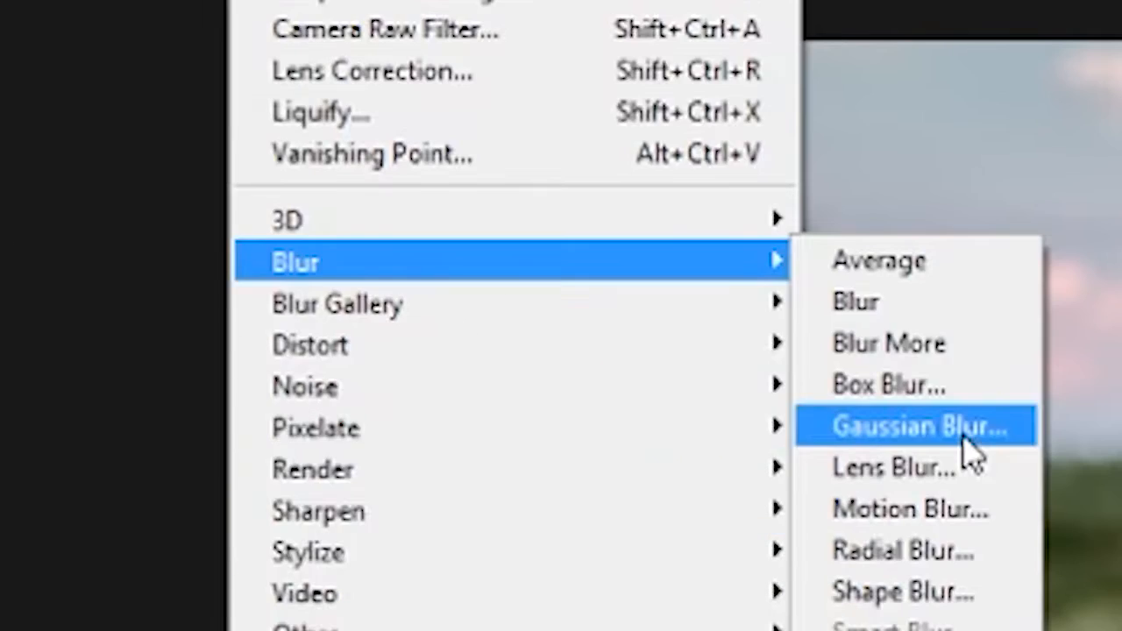
click(965, 430)
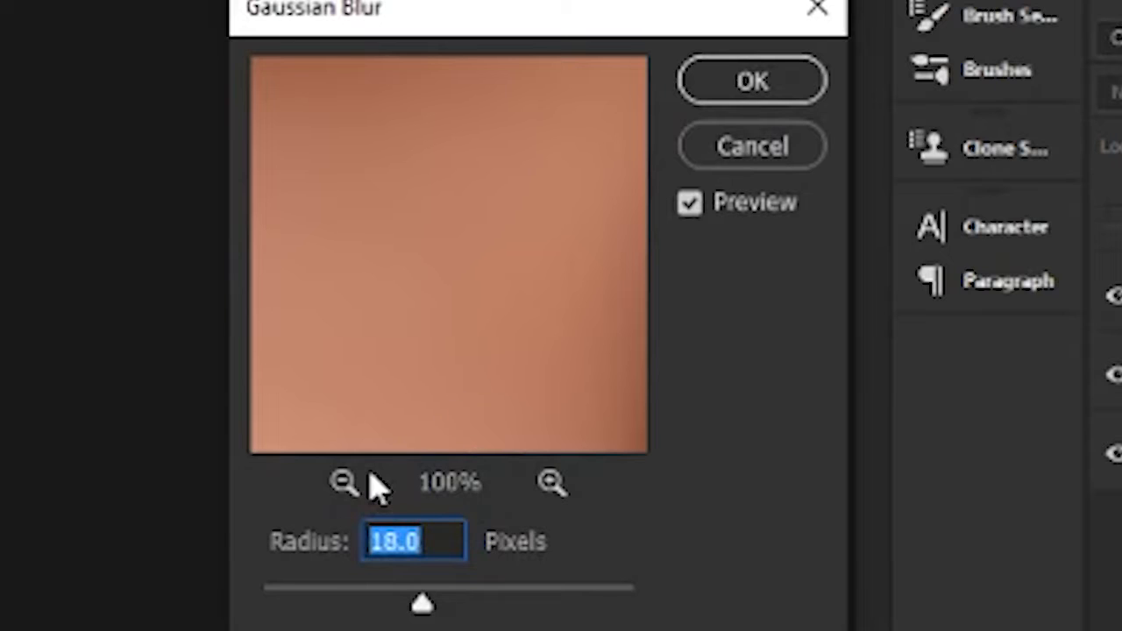
click(342, 481)
click(343, 481)
drag(451, 281, 536, 401)
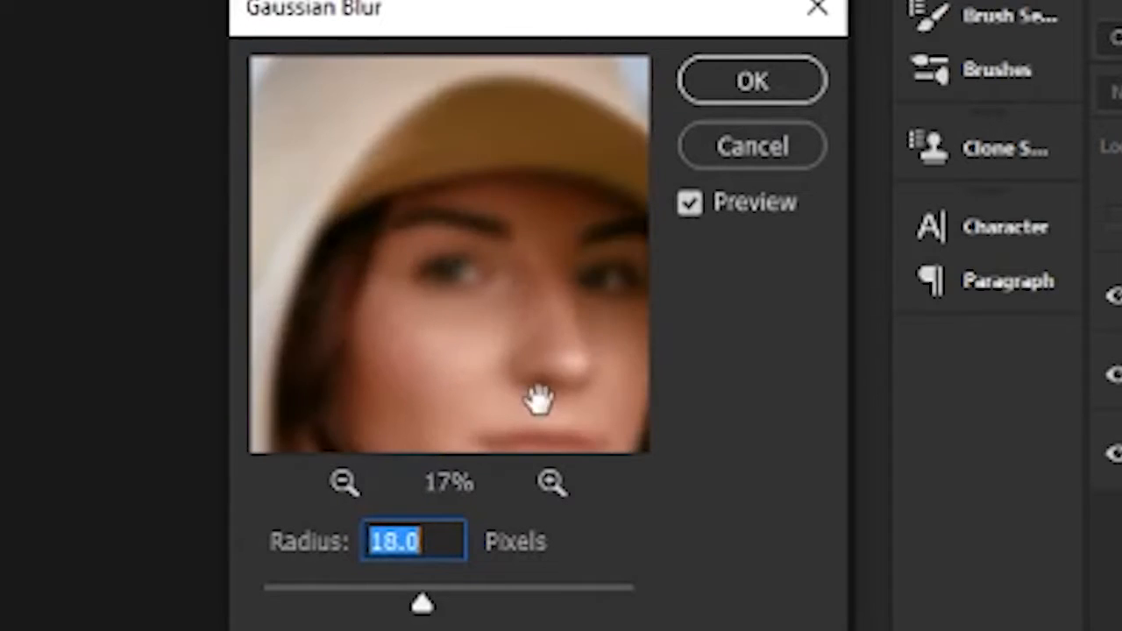
click(551, 480)
click(551, 481)
click(550, 480)
drag(551, 446, 529, 218)
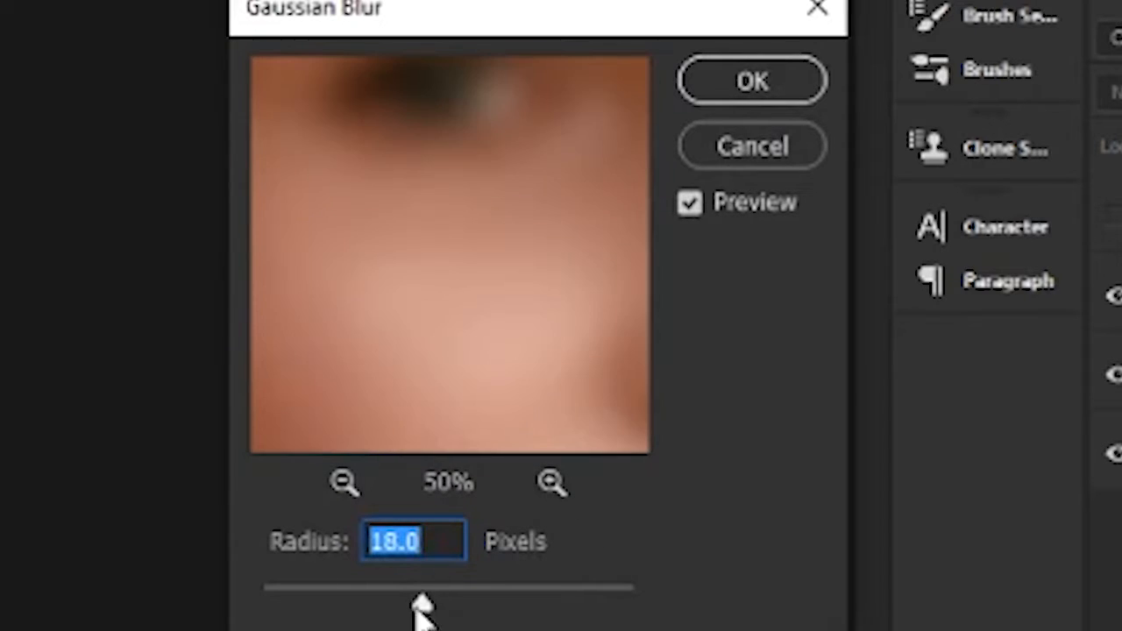
- Lower the blur radius to 0.1 pixels and inspect the skin around the eyes and nose in the preview
drag(419, 605, 262, 605)
drag(500, 271, 336, 398)
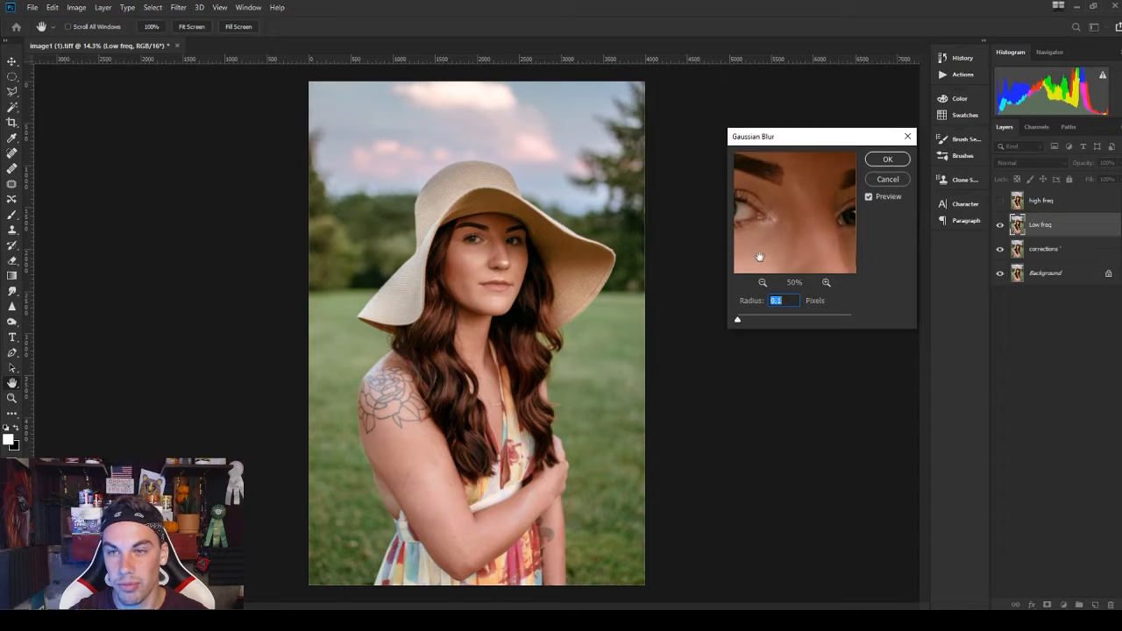
drag(760, 256, 807, 205)
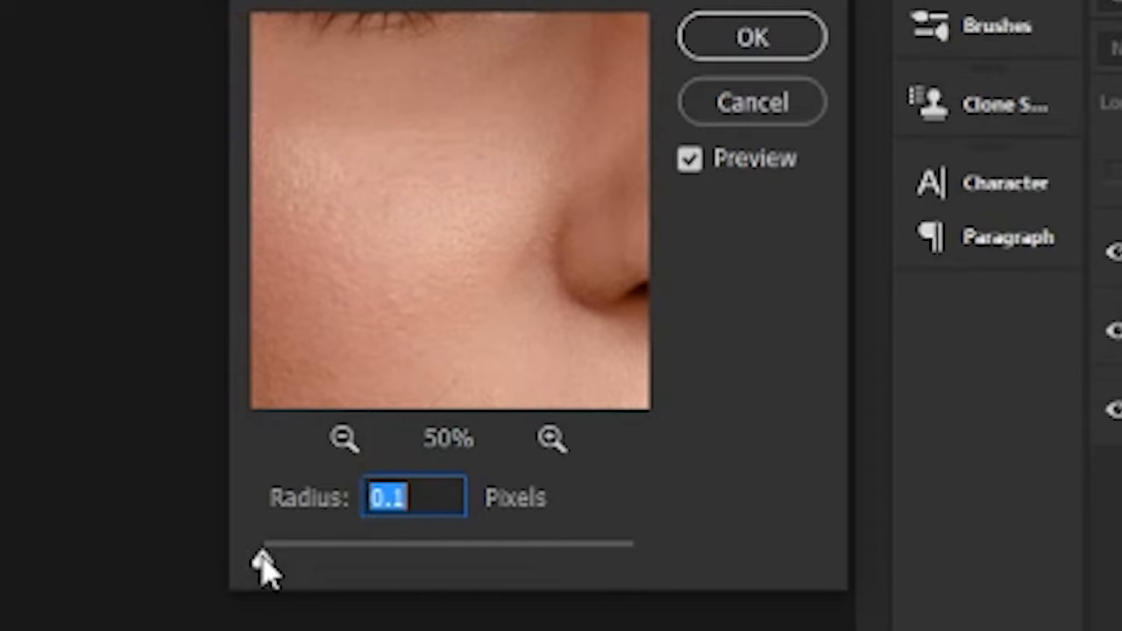
- Raise the Gaussian Blur radius to 14.9 pixels, check the face and hair in the preview, and apply the blur
drag(261, 557, 373, 561)
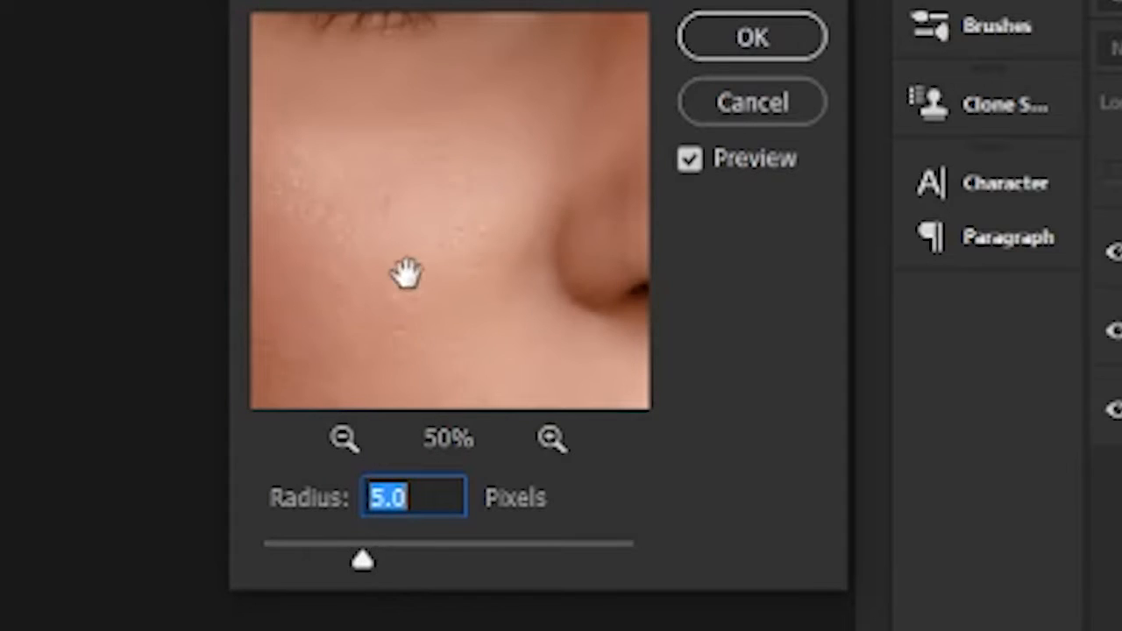
drag(401, 271, 541, 258)
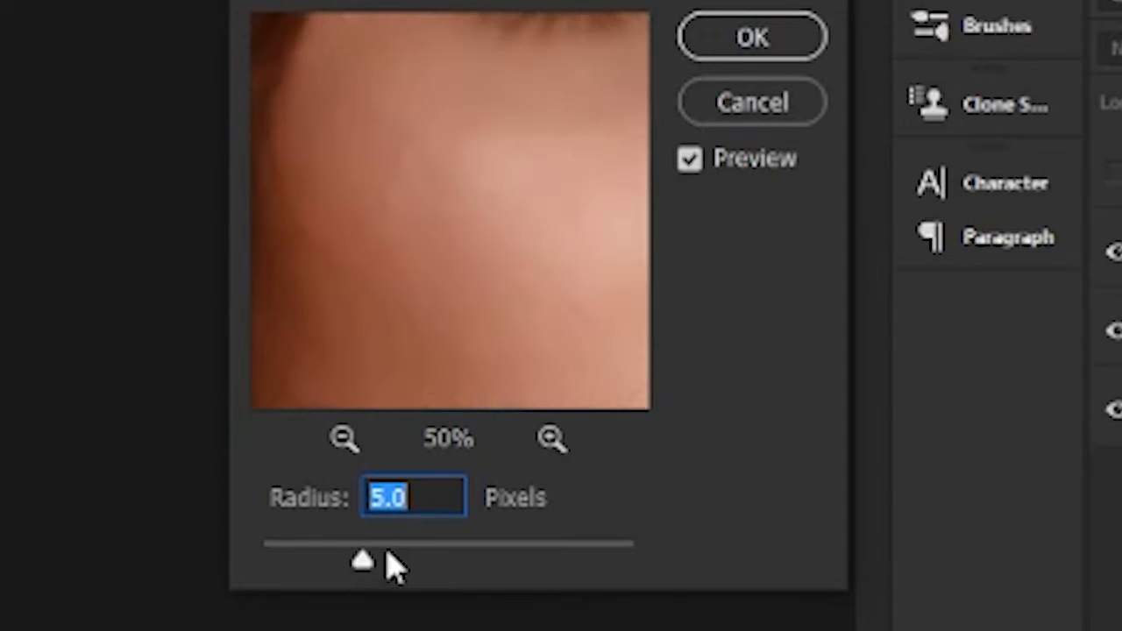
drag(387, 560, 421, 563)
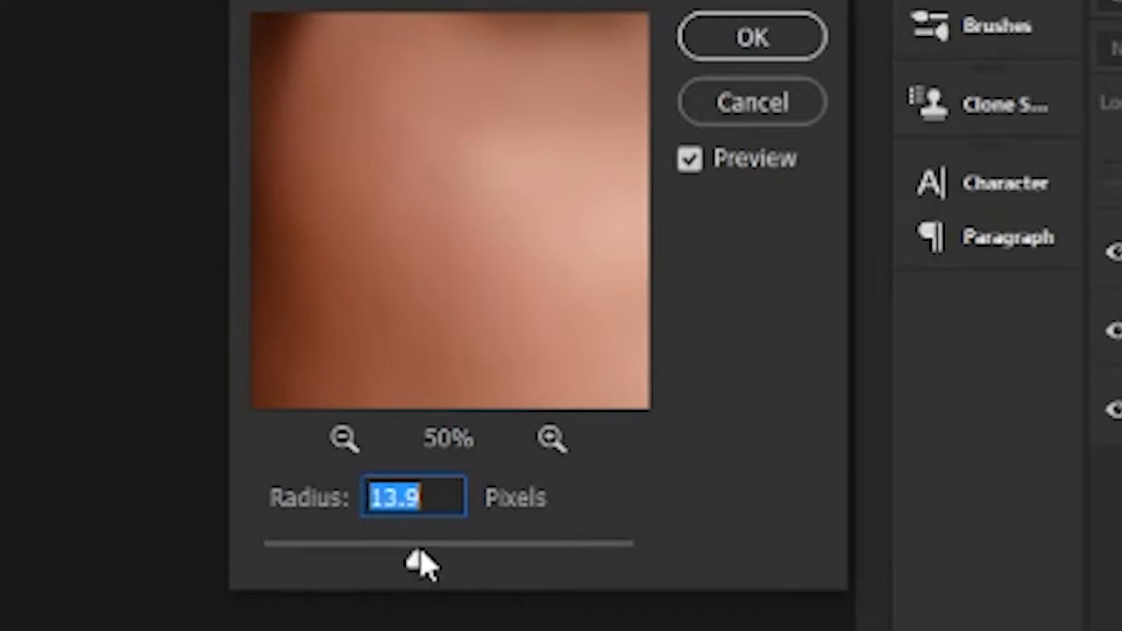
drag(421, 563, 424, 562)
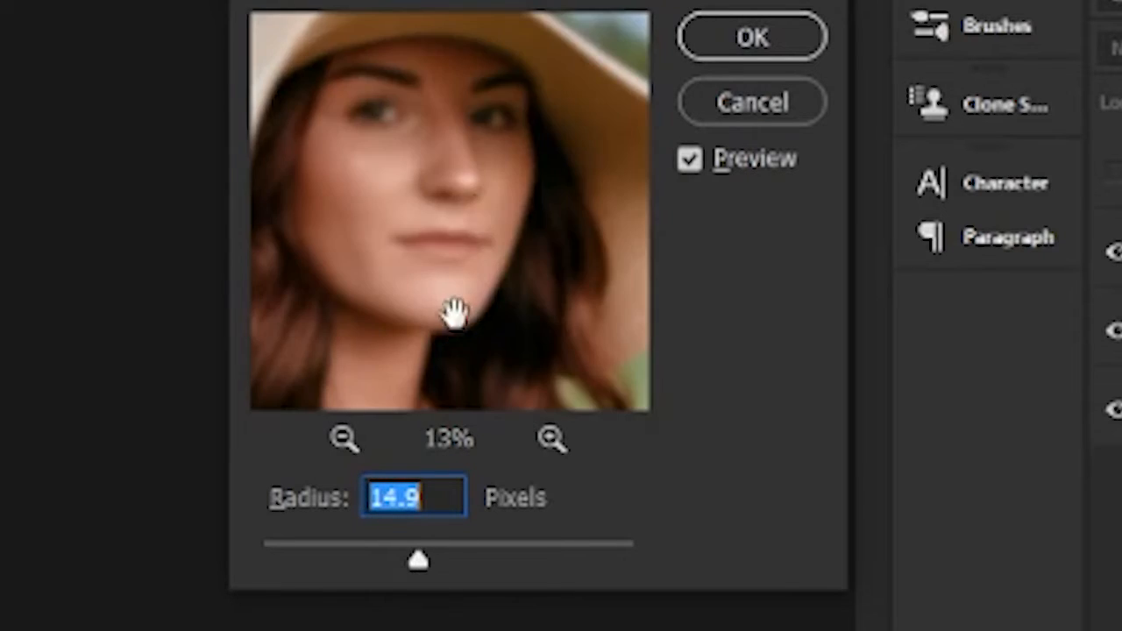
drag(455, 313, 496, 100)
drag(498, 291, 509, 138)
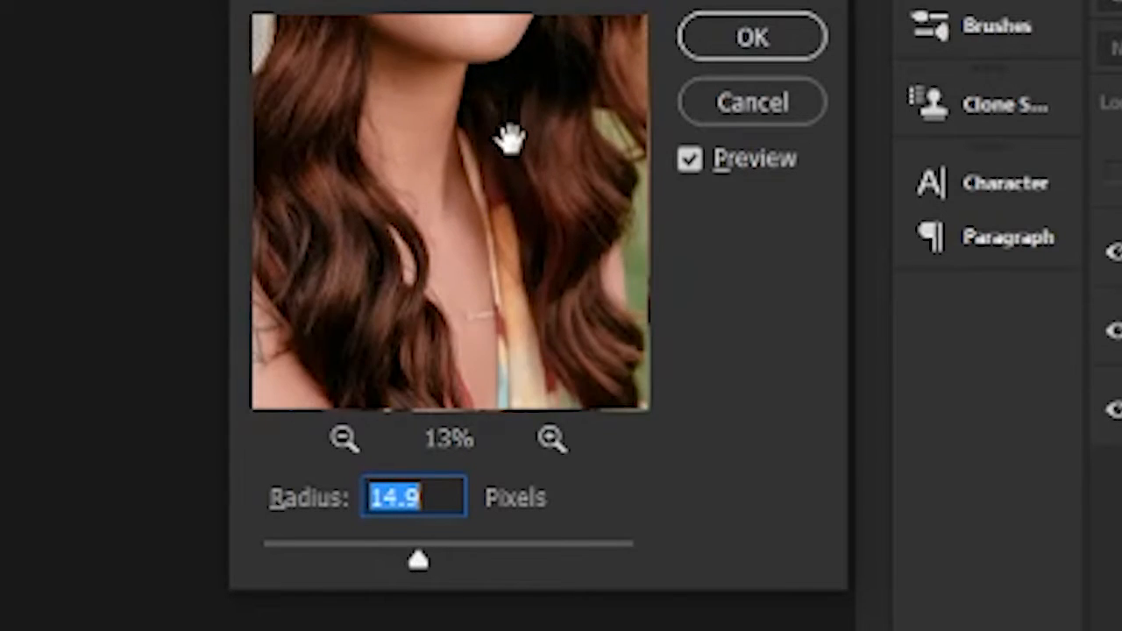
drag(494, 193, 511, 343)
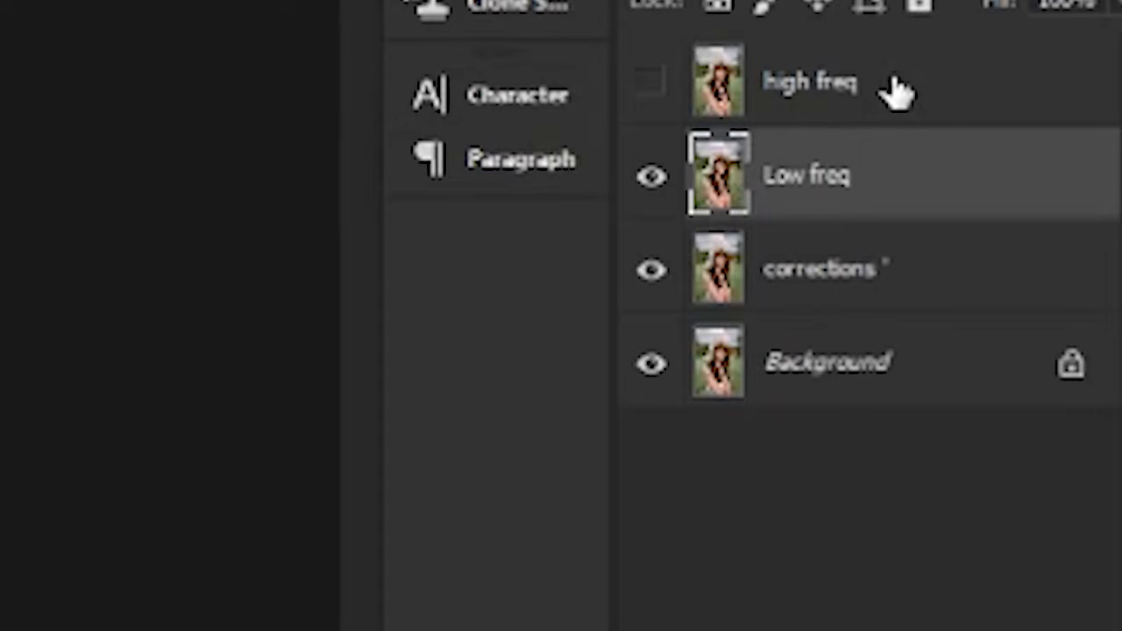
- Make the high freq layer active and visible, and open Apply Image for it
click(898, 91)
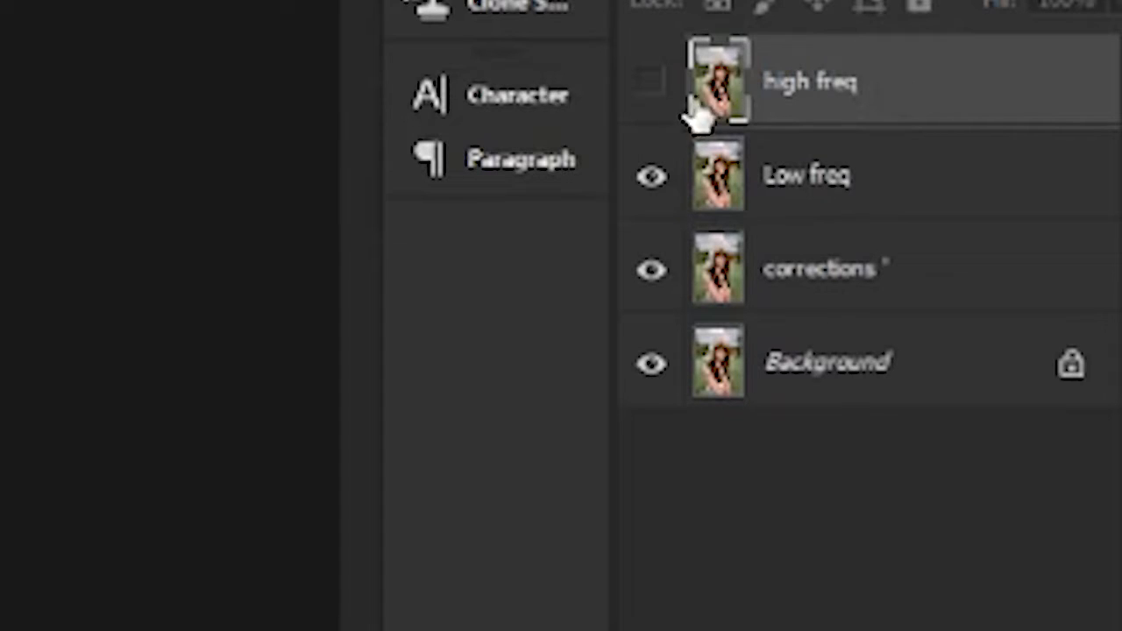
click(651, 88)
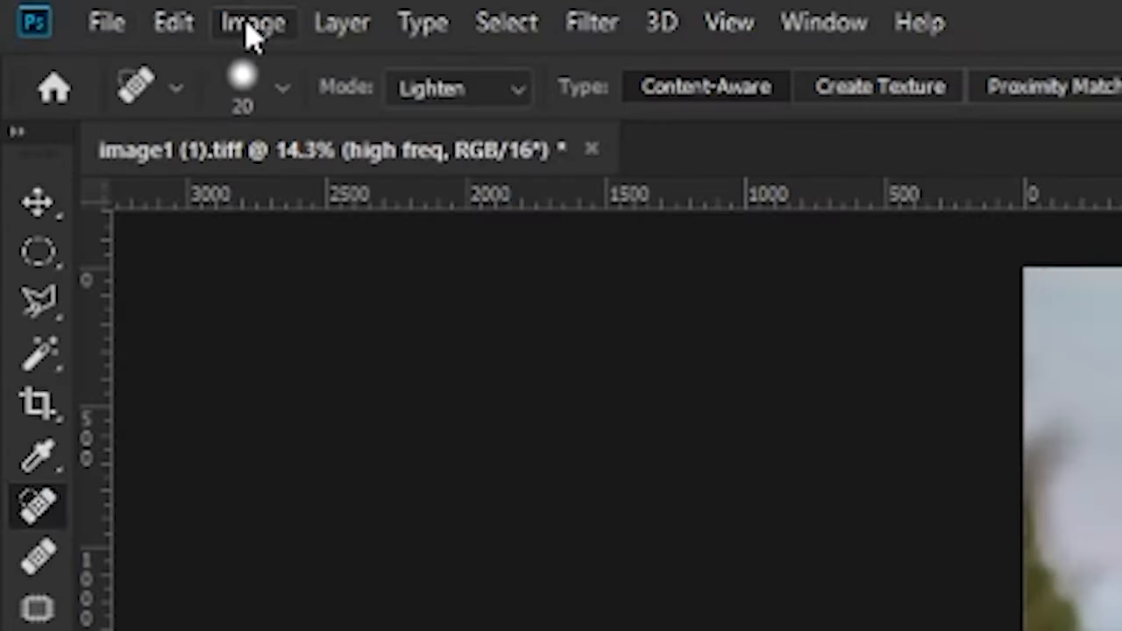
click(252, 24)
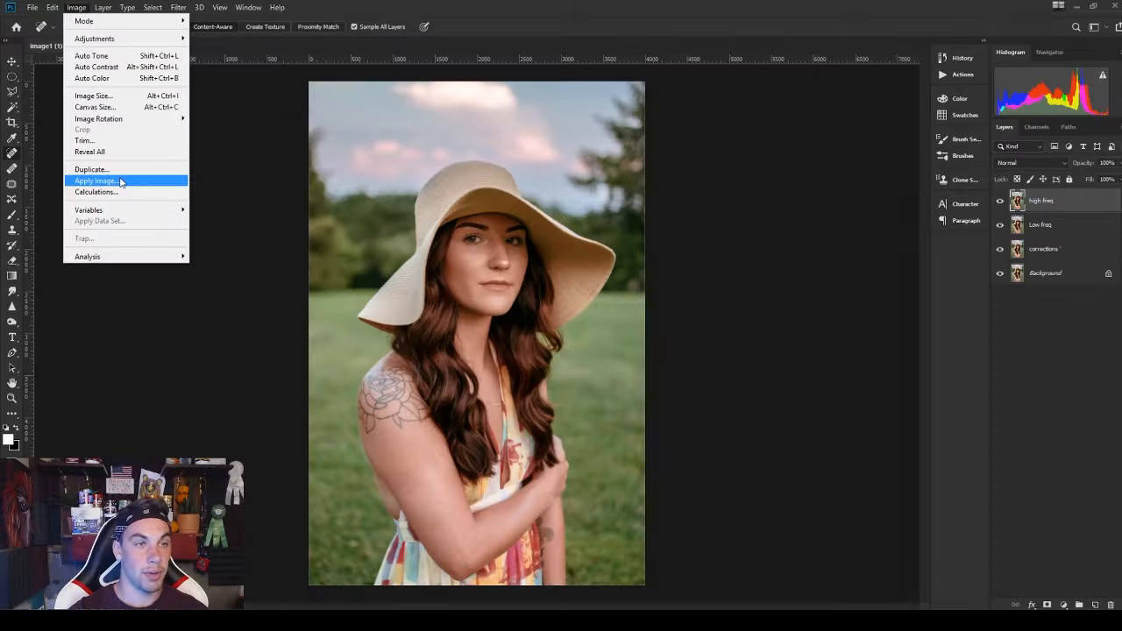
click(321, 598)
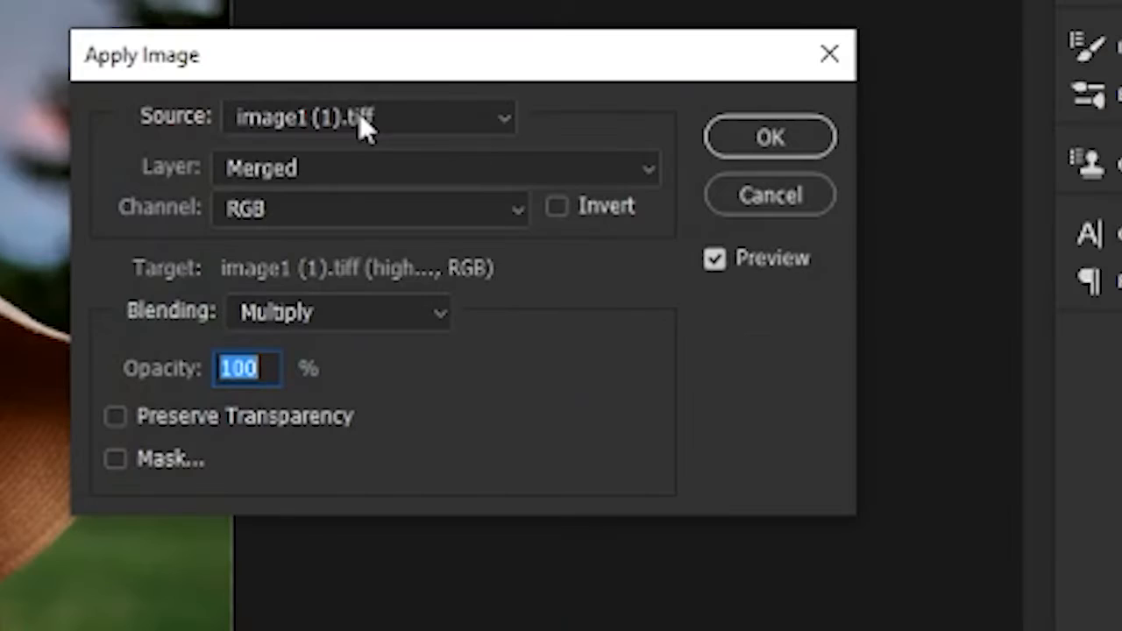
- Keep image1 (1).tiff as the Apply Image source and choose Low freq as its source layer
click(345, 120)
click(344, 120)
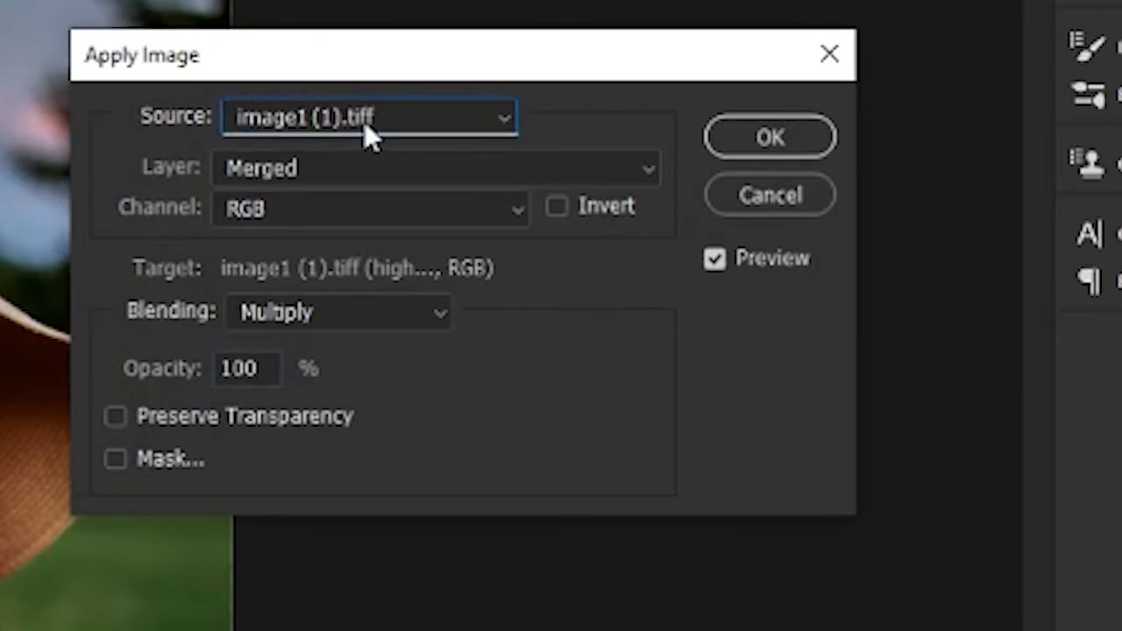
click(364, 123)
click(364, 123)
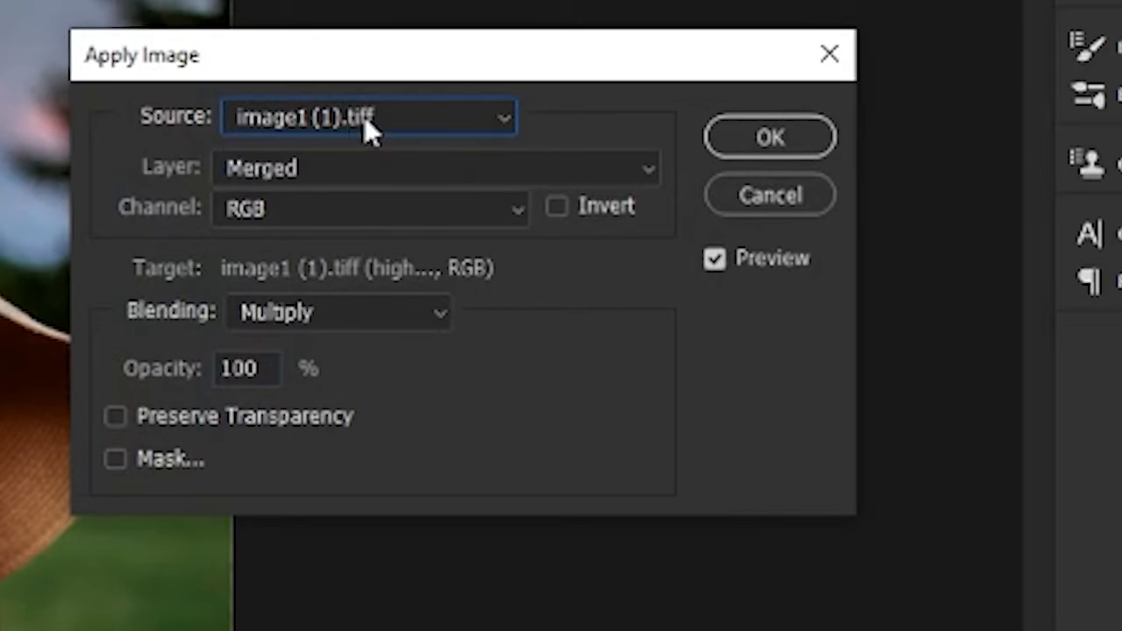
click(332, 164)
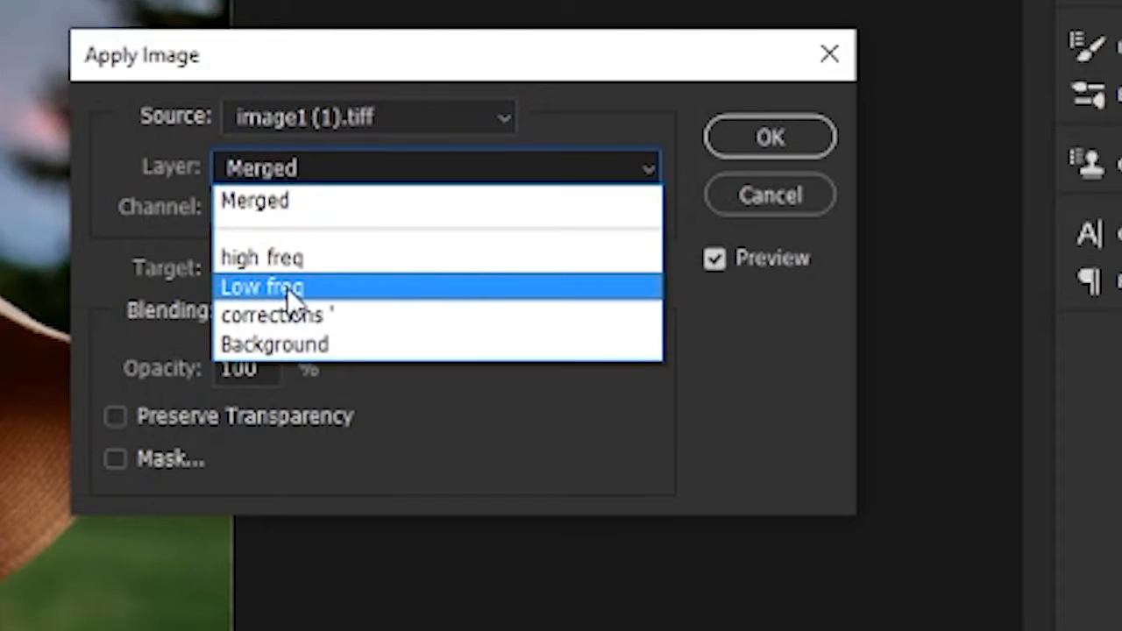
click(288, 287)
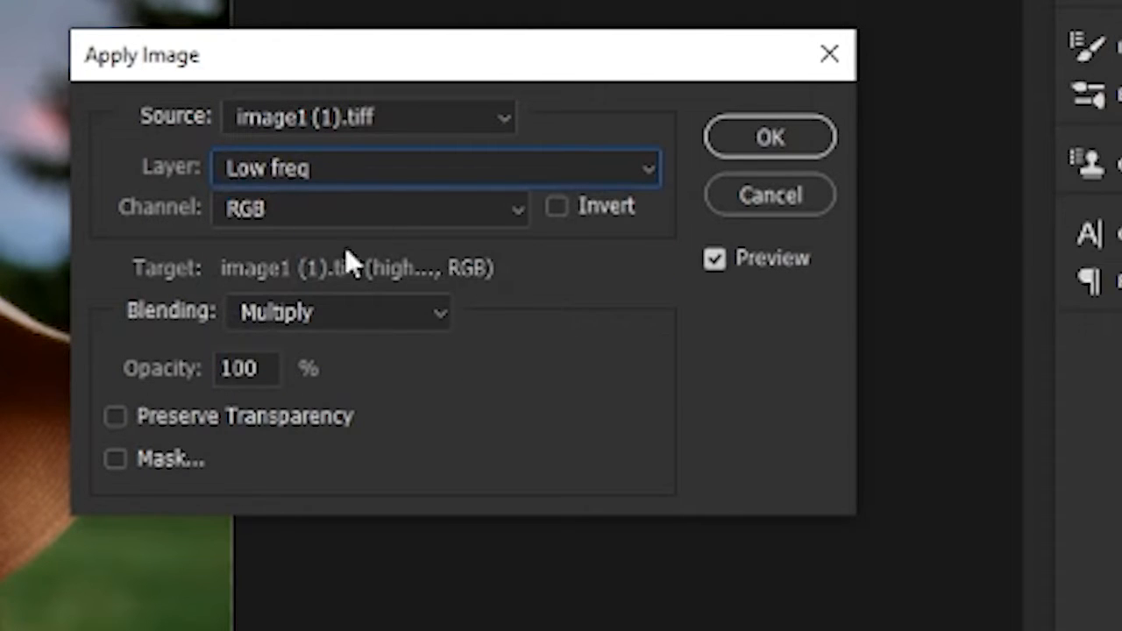
- Apply the image with Subtract blending, and set the high freq layer's blend mode to Linear Light
click(313, 320)
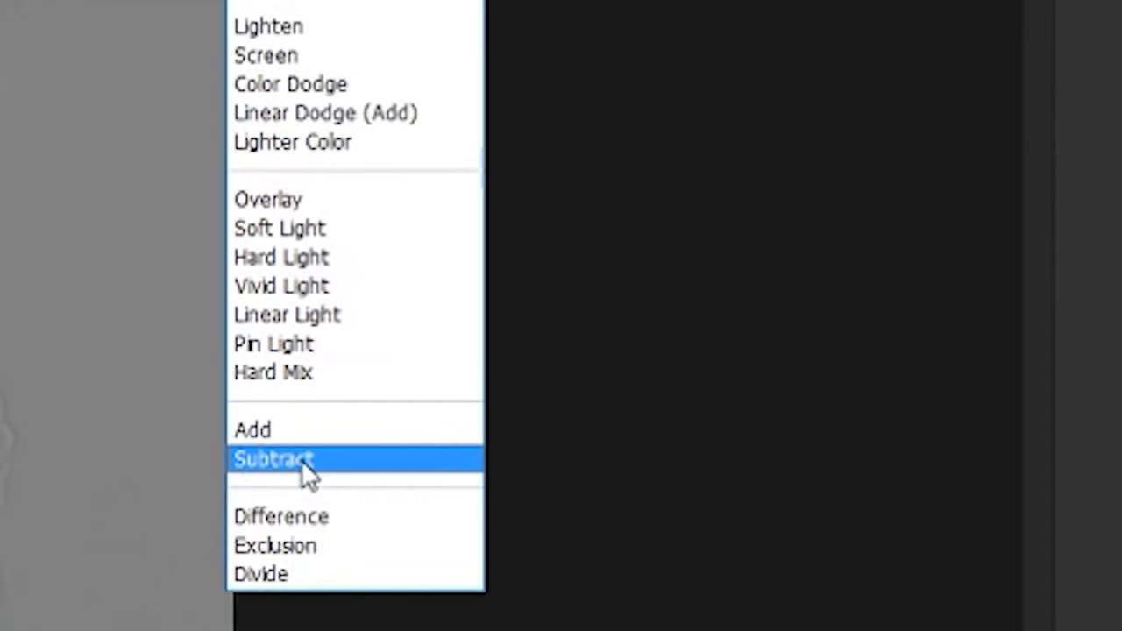
click(300, 469)
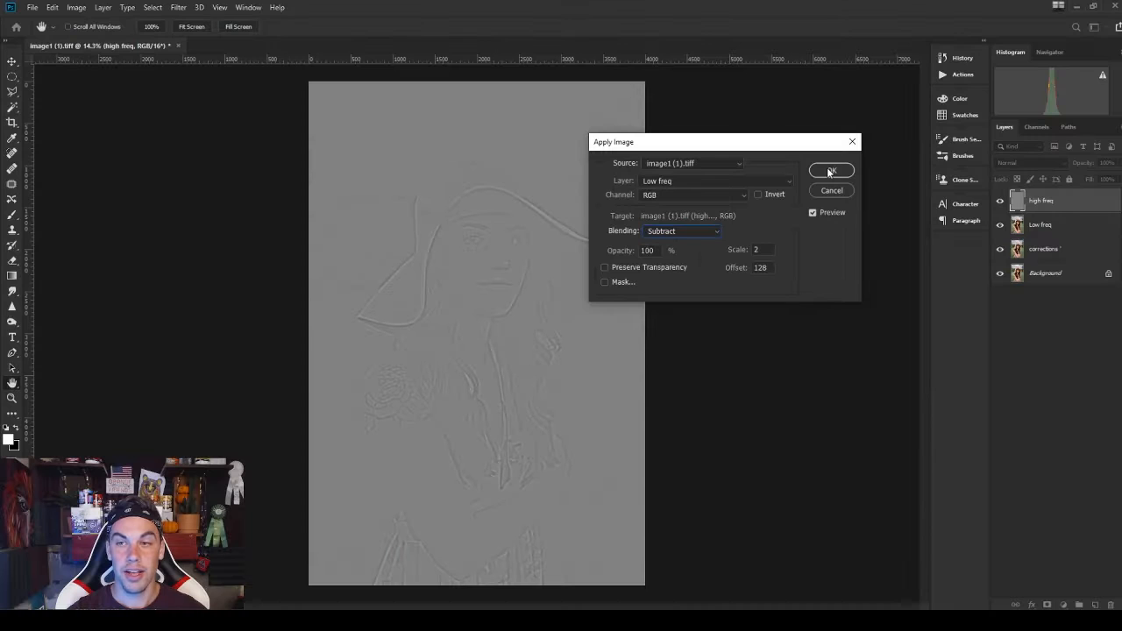
click(765, 136)
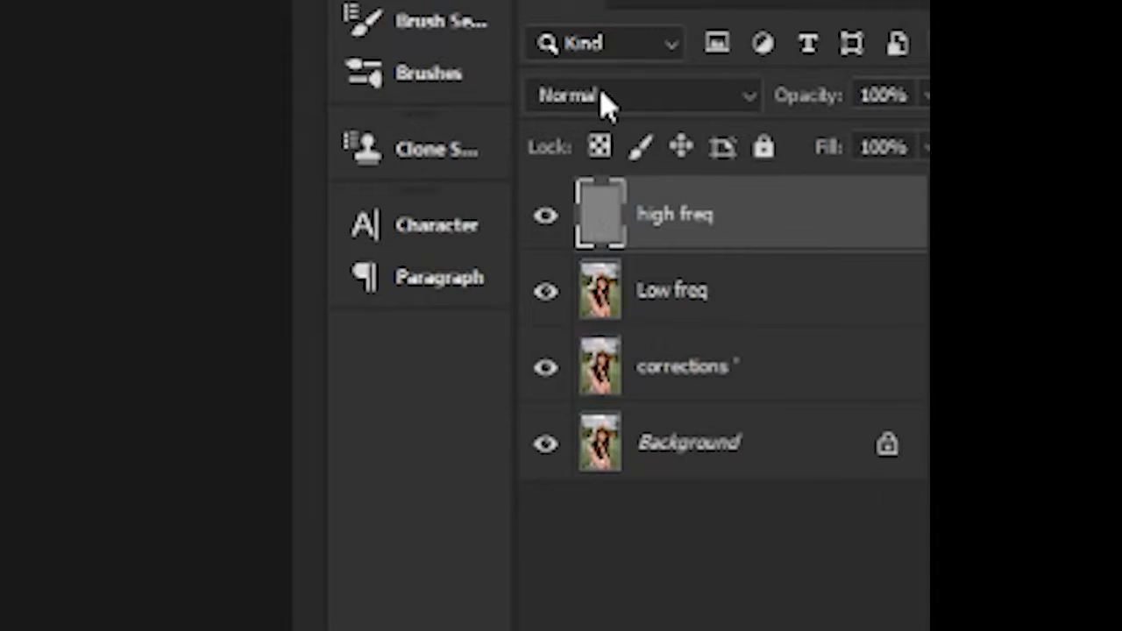
click(607, 103)
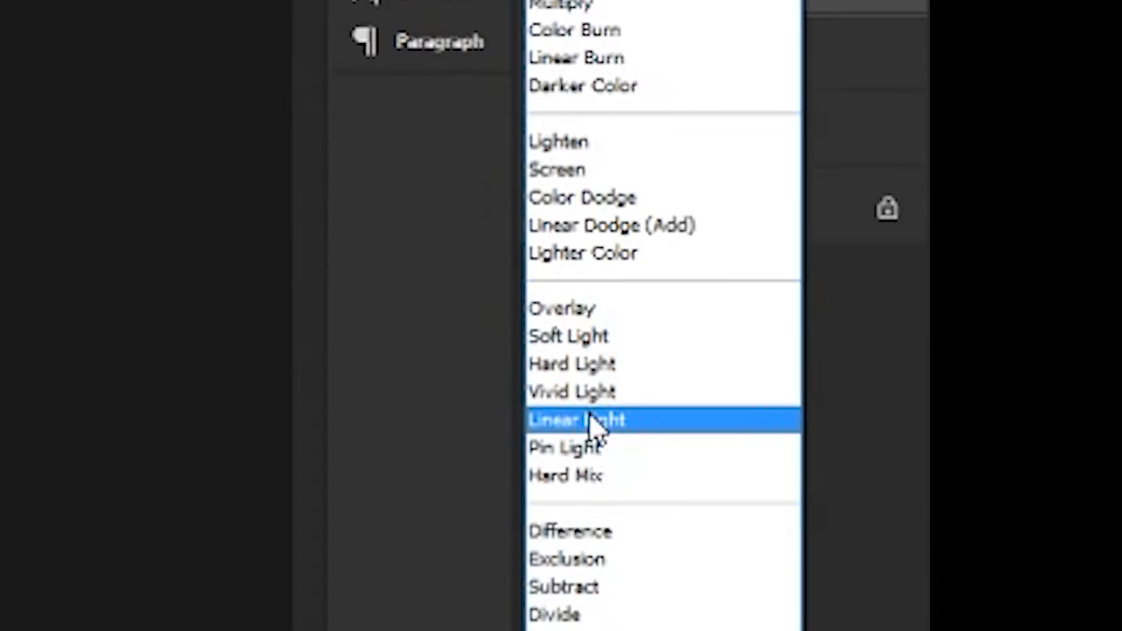
click(589, 419)
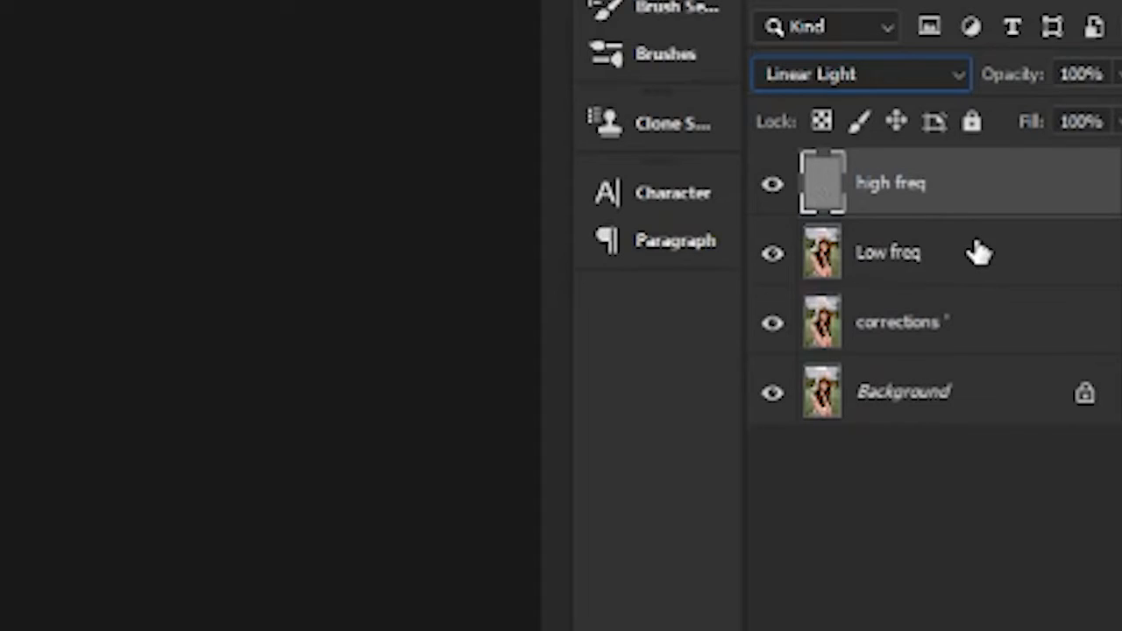
- Make the Low freq layer active and set up the Lasso tool with a 25 px feather
click(1071, 225)
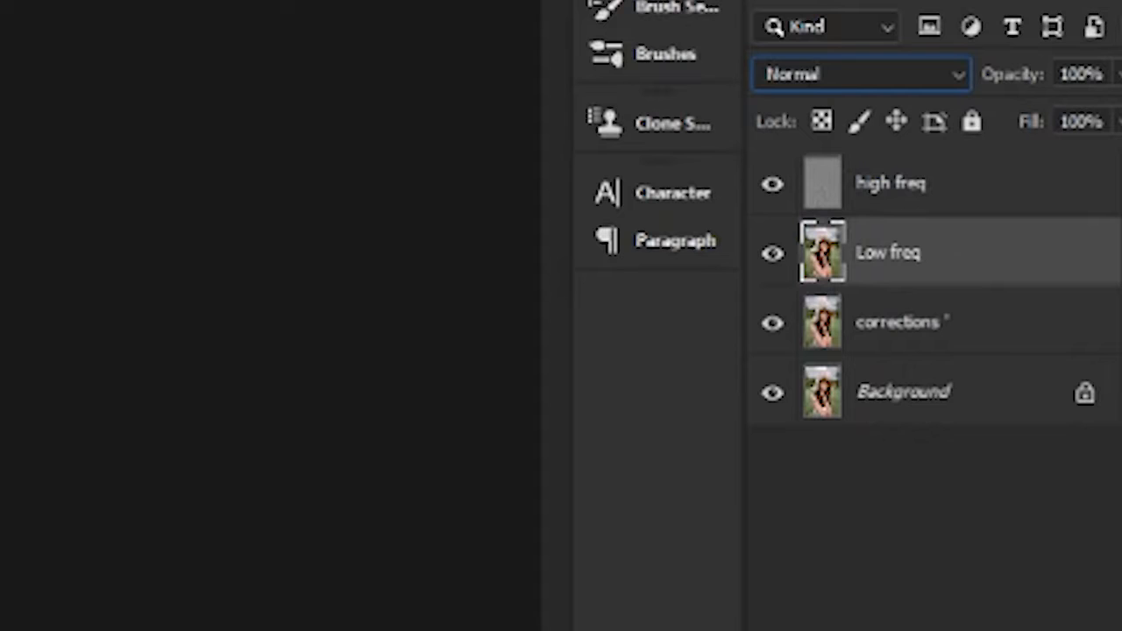
right_click(12, 95)
click(42, 95)
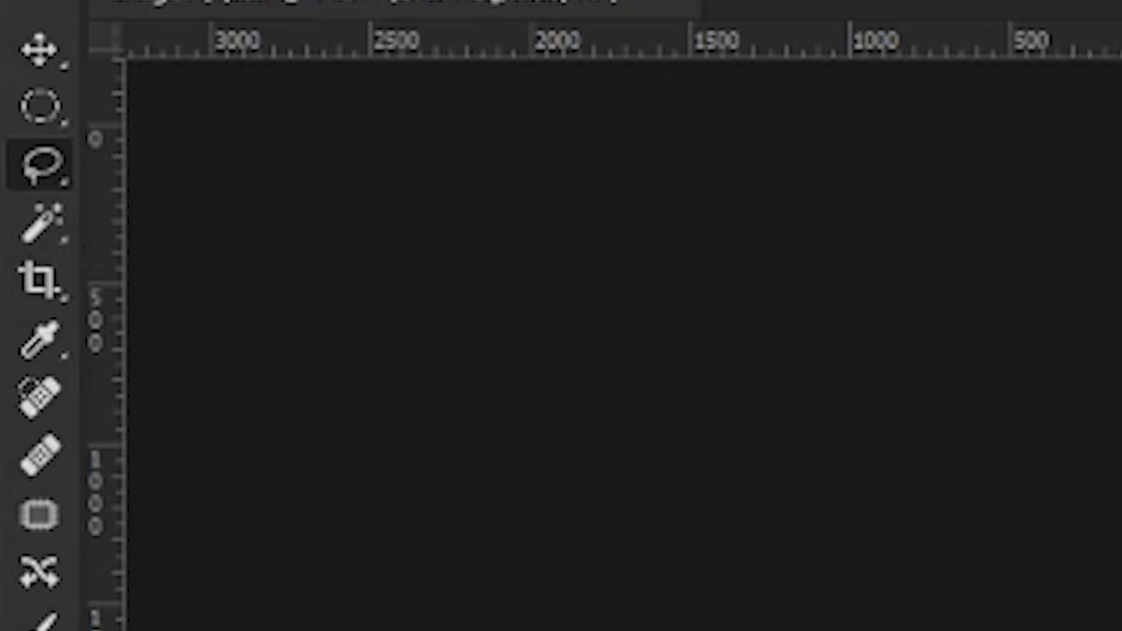
drag(172, 26, 163, 31)
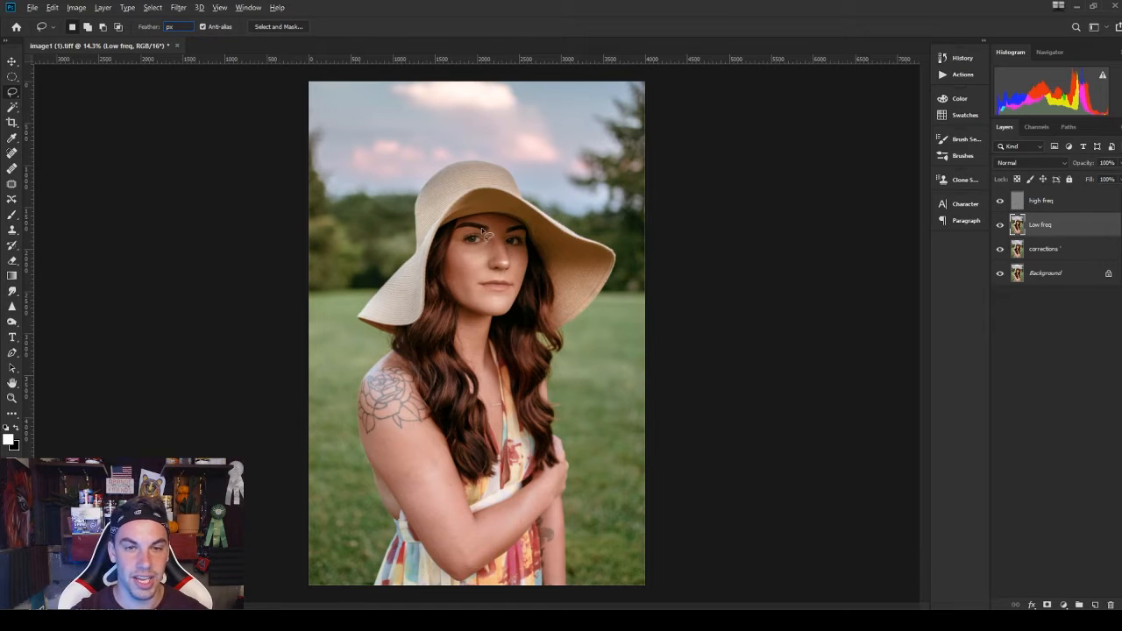
text(250)
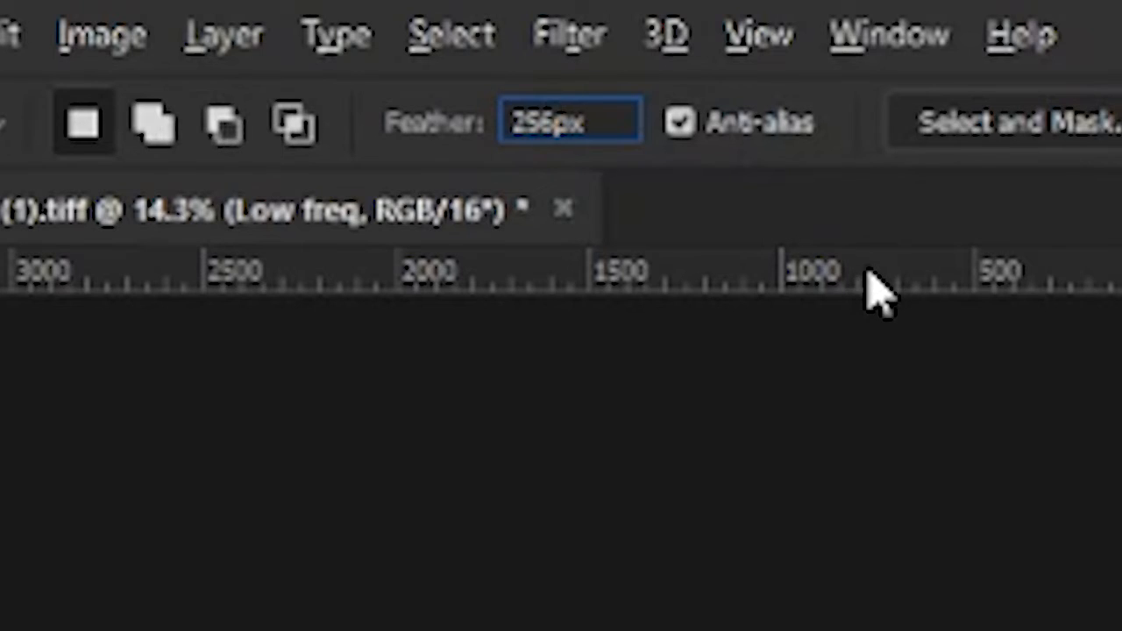
key(BackSpace)
key(Return)
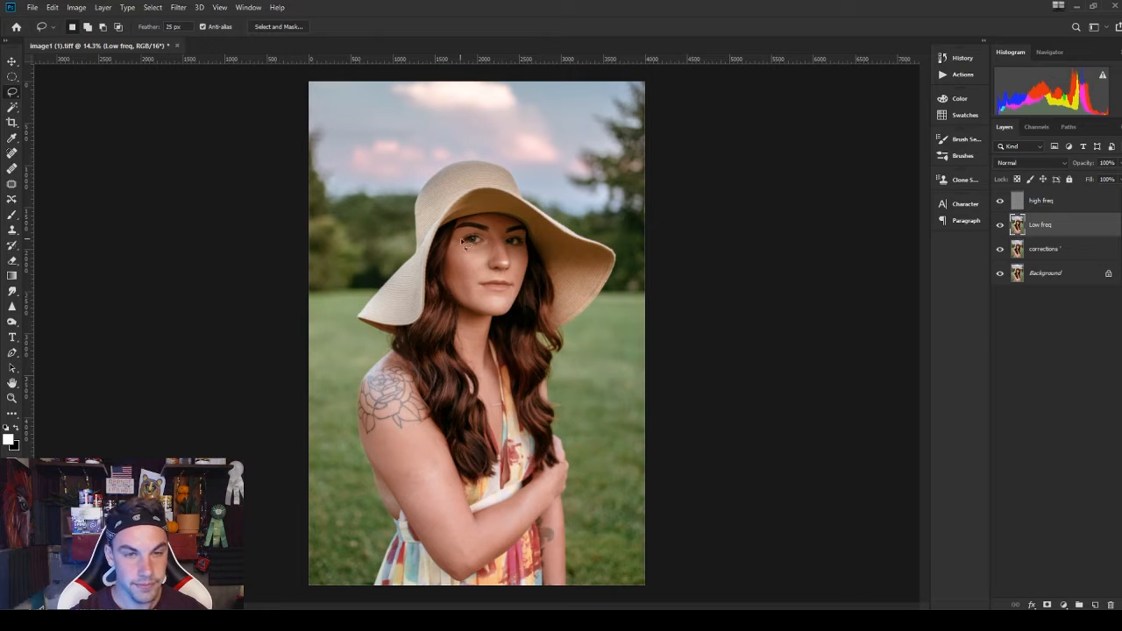
- Draw a freehand selection around the larger, more visible cheek, from below the eye down to the jaw beside the mouth
scroll(489, 263, up, 5)
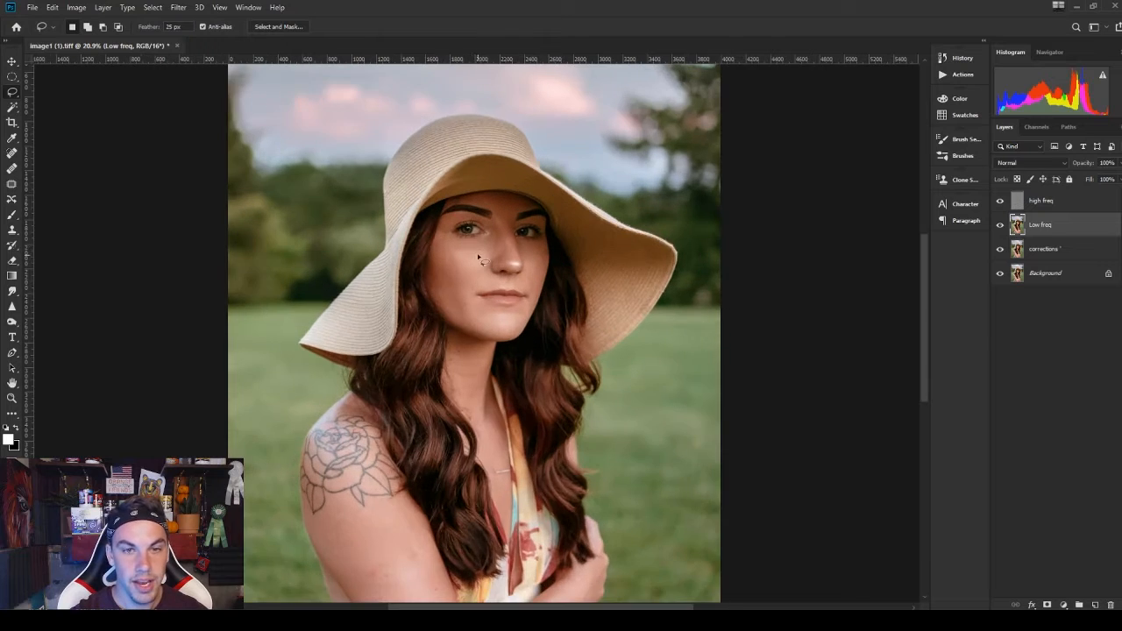
scroll(481, 293, up, 1)
scroll(481, 293, up, 3)
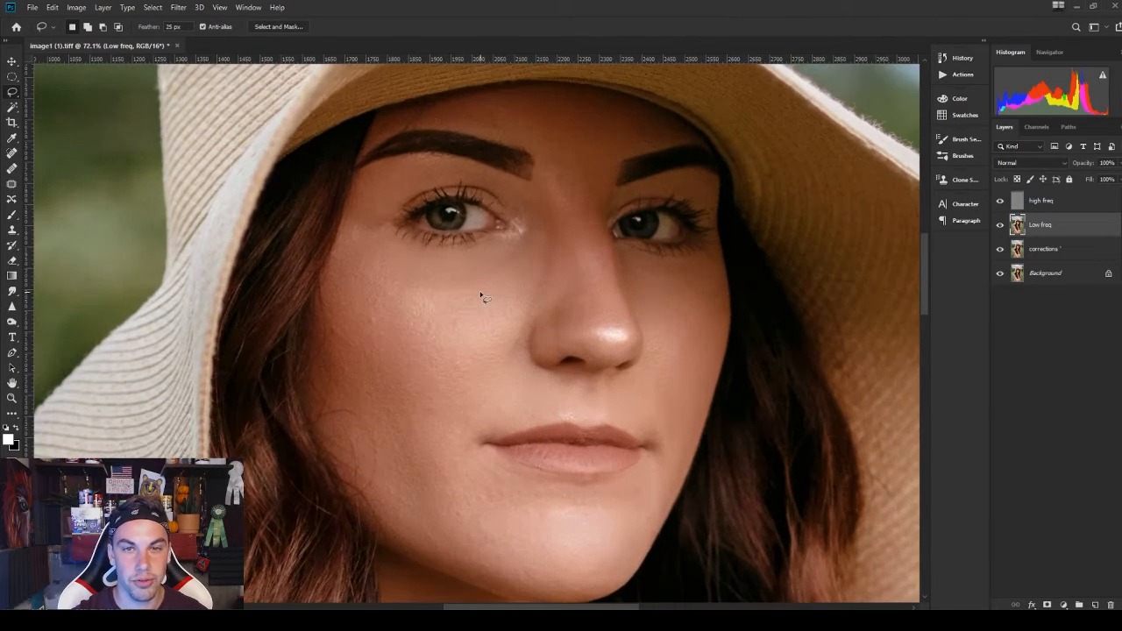
scroll(491, 199, down, 3)
scroll(523, 268, down, 2)
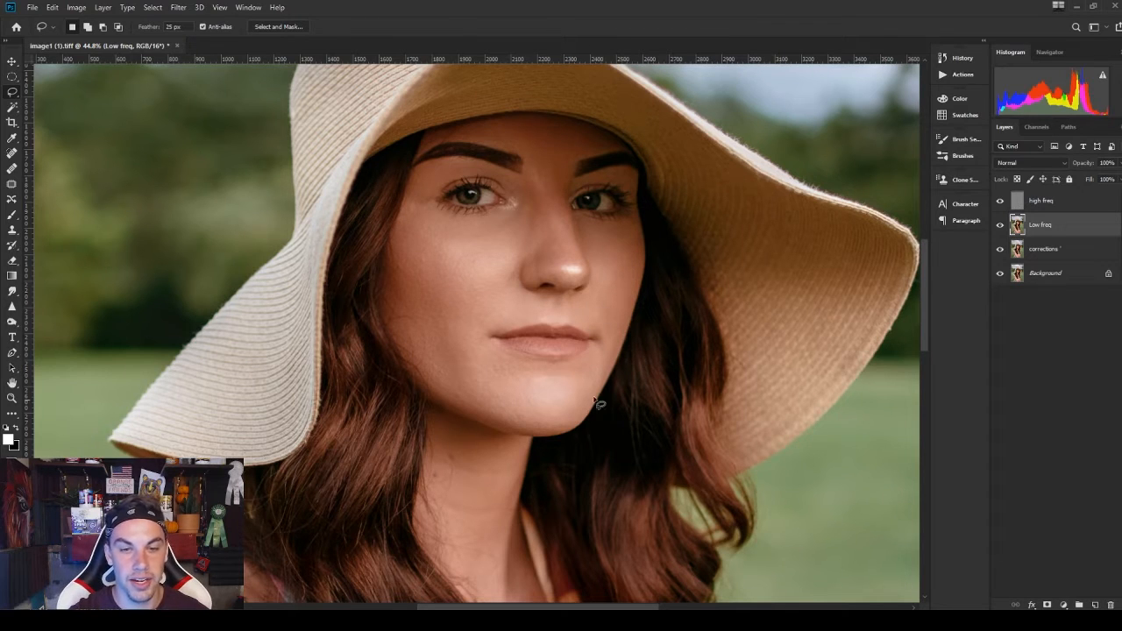
scroll(594, 399, down, 2)
scroll(517, 267, down, 3)
scroll(531, 236, up, 2)
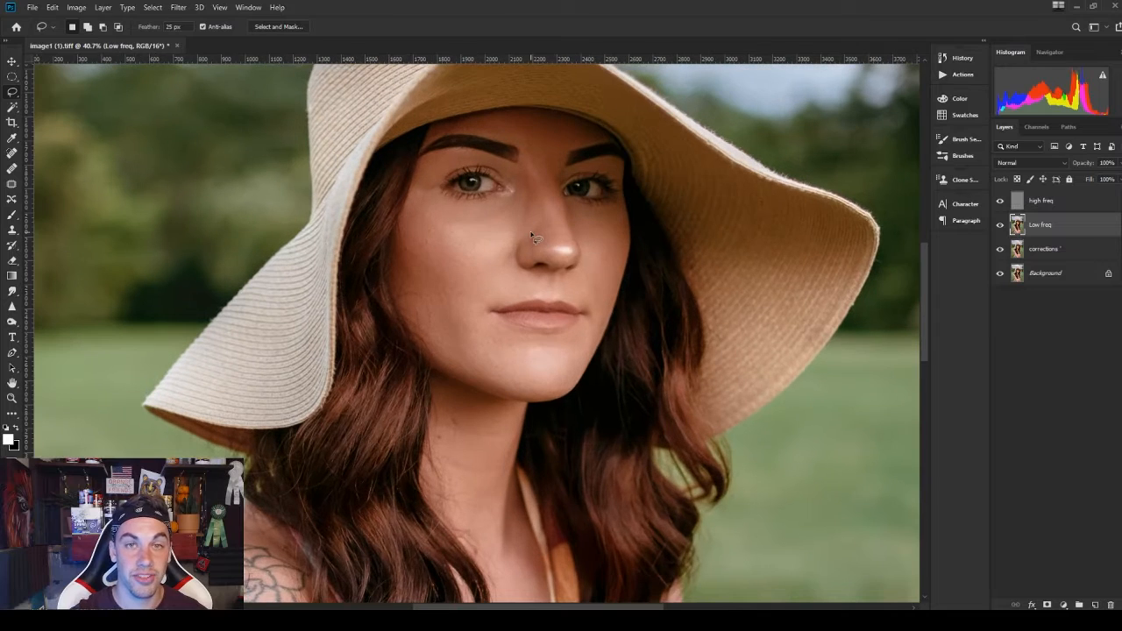
scroll(471, 219, up, 1)
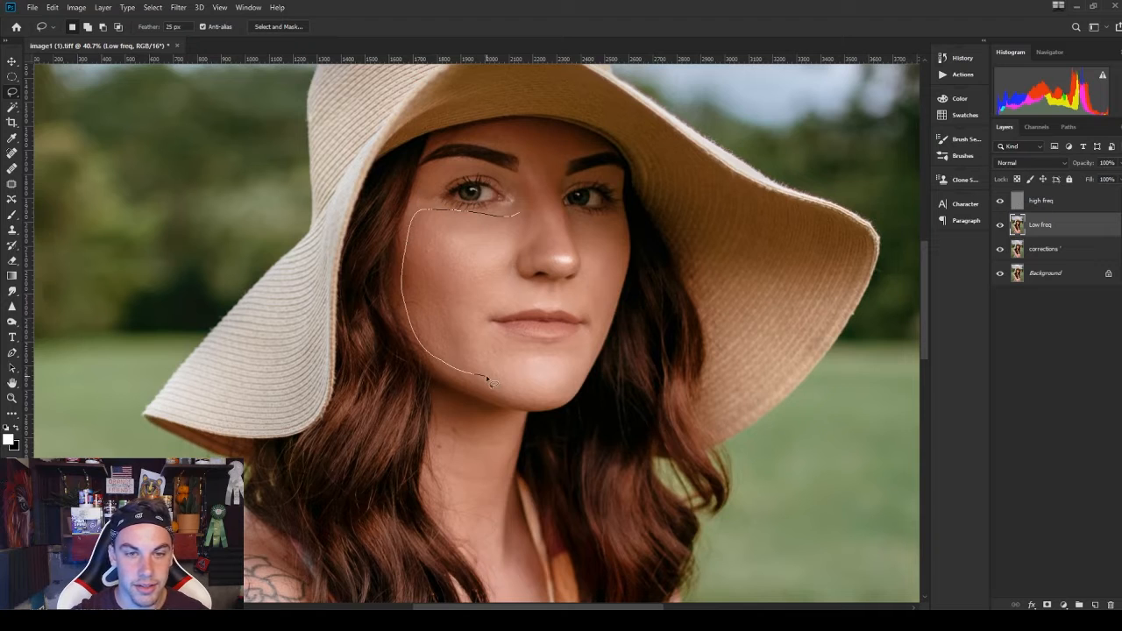
drag(523, 214, 525, 218)
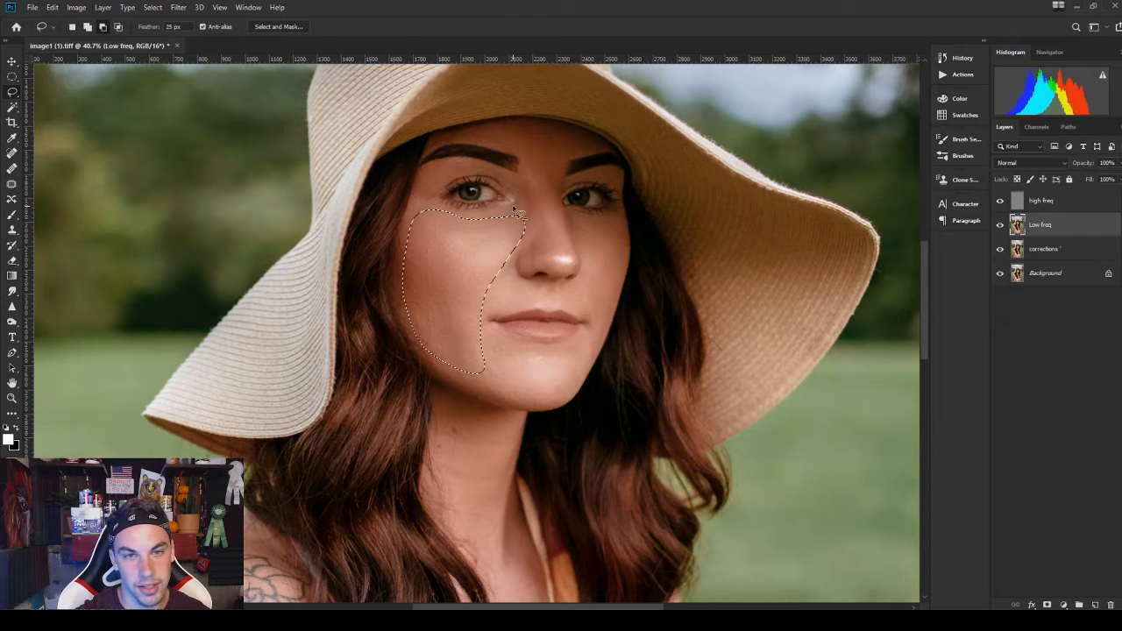
- Smooth the selected cheek on the Low freq layer with a Gaussian Blur stronger than 14.9 pixels, and deselect it
click(178, 7)
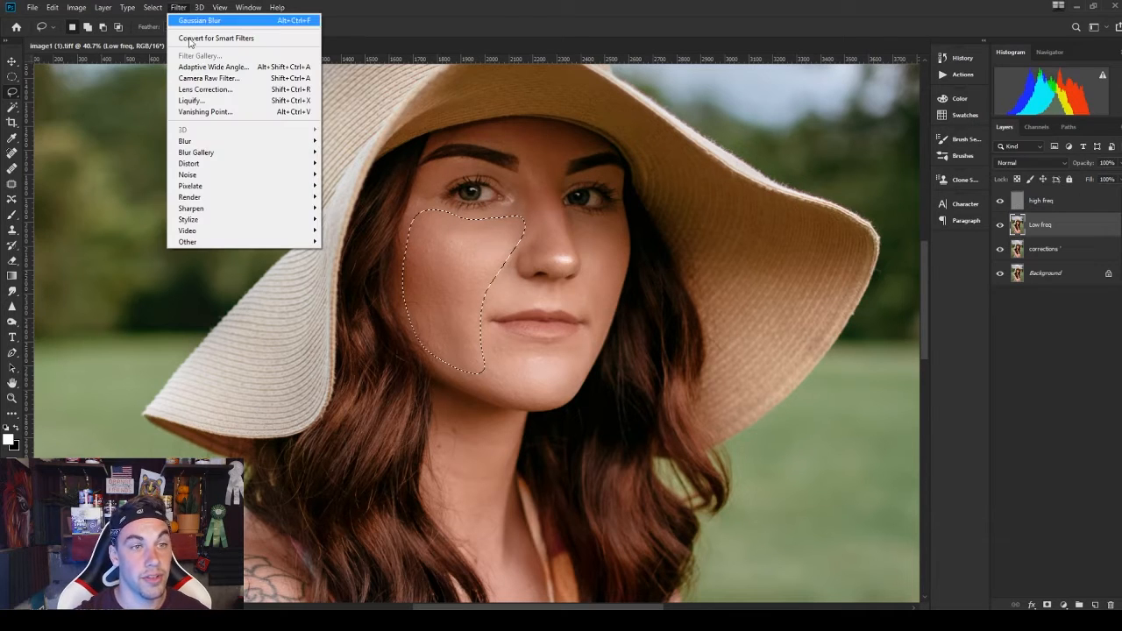
mouse_move(289, 141)
click(353, 185)
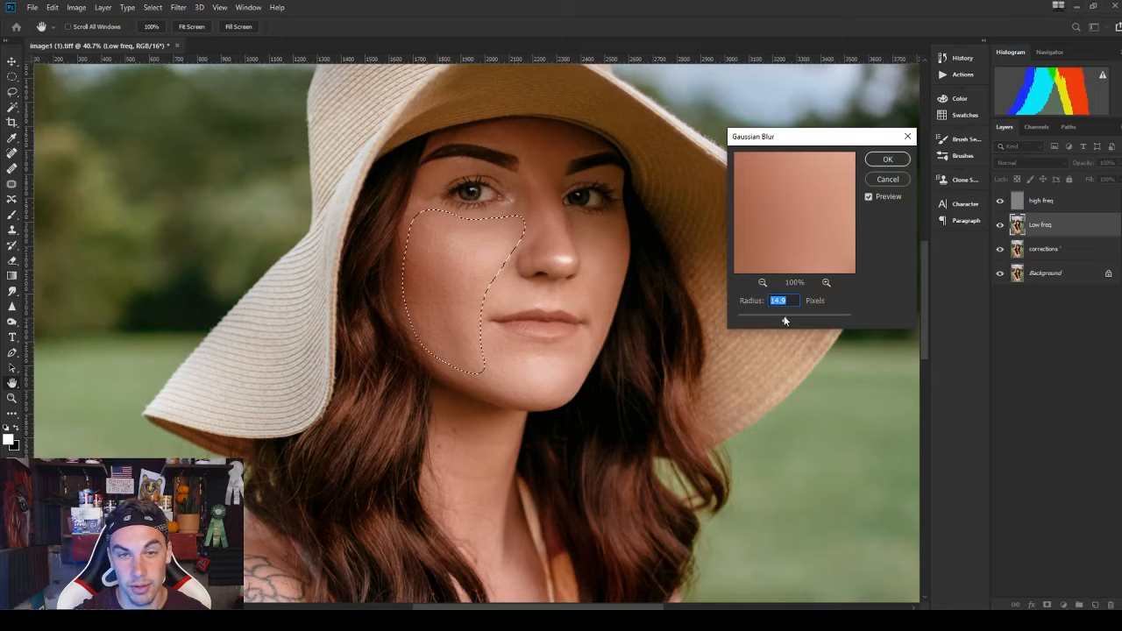
drag(787, 317, 799, 321)
click(886, 180)
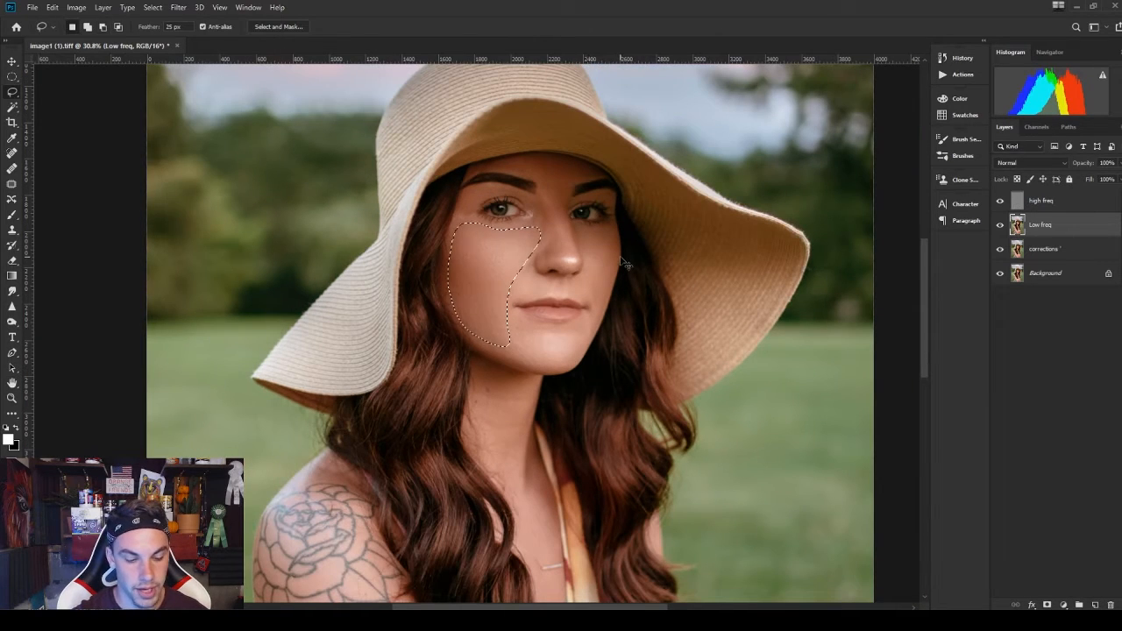
key(ctrl+d)
- Lasso the narrower cheek on the far side of the nose and apply a 22.2-pixel Gaussian Blur to it
scroll(605, 281, up, 2)
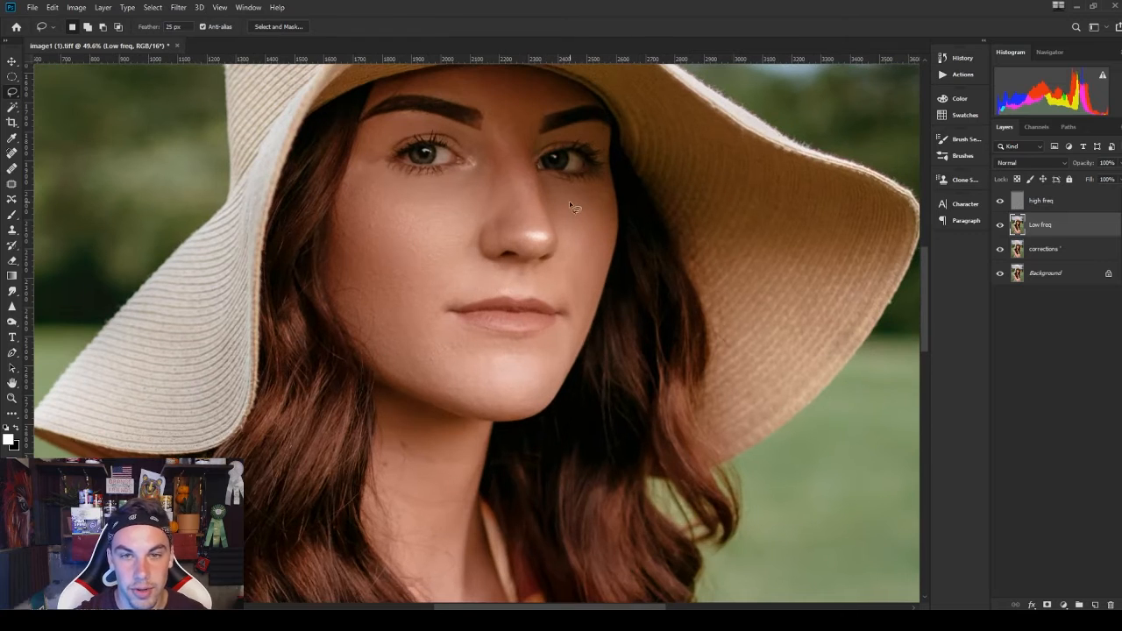
drag(557, 200, 561, 206)
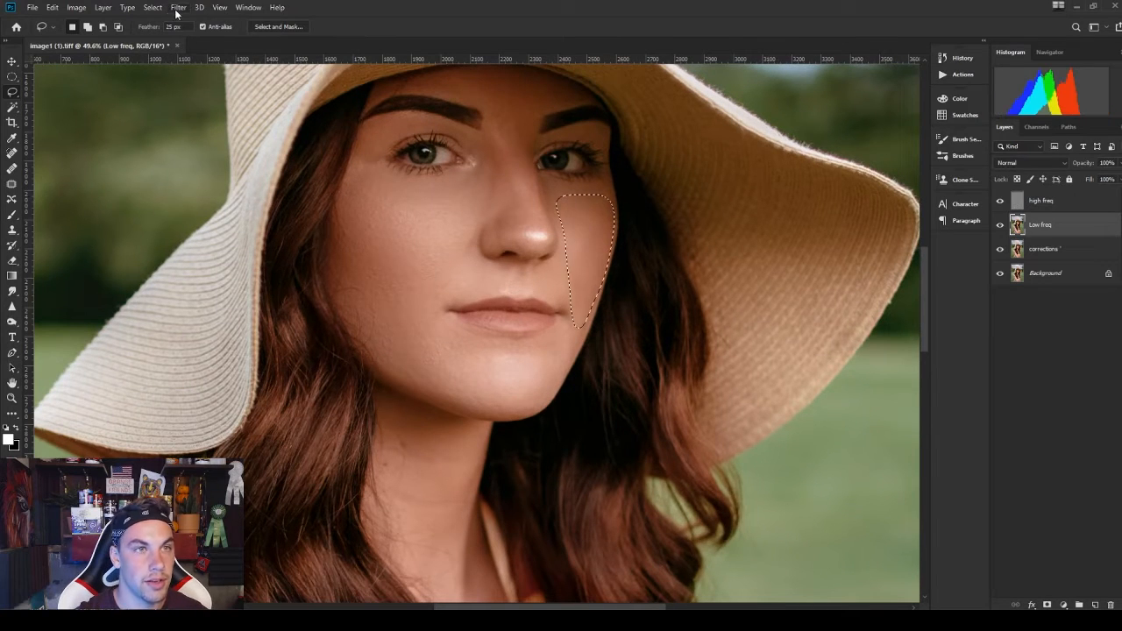
click(178, 7)
mouse_move(263, 141)
click(366, 184)
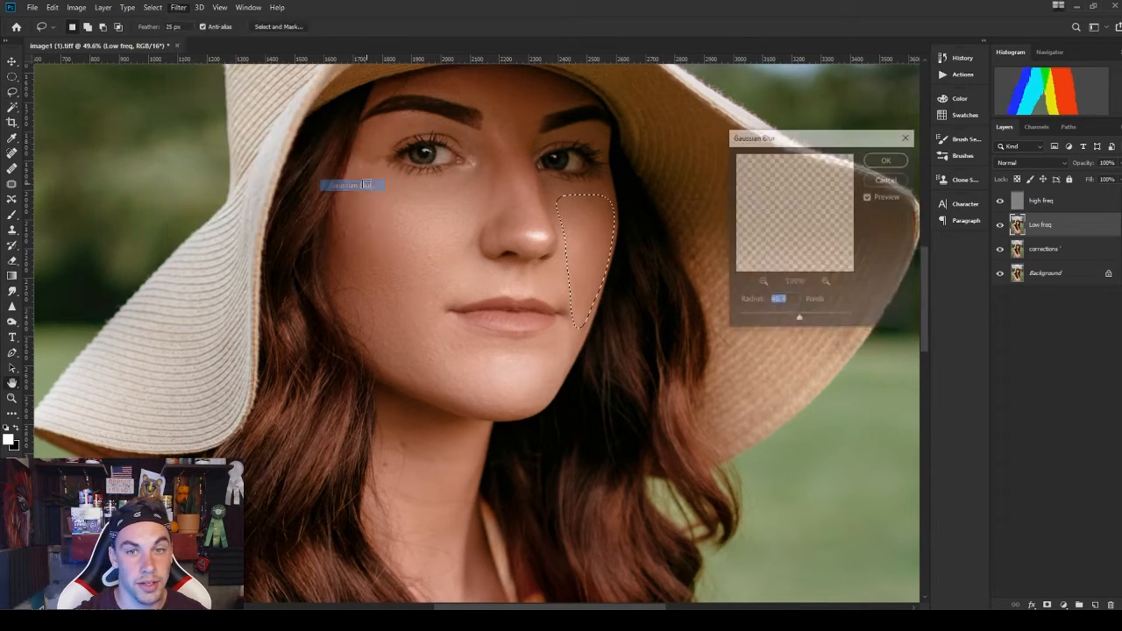
drag(796, 322, 787, 323)
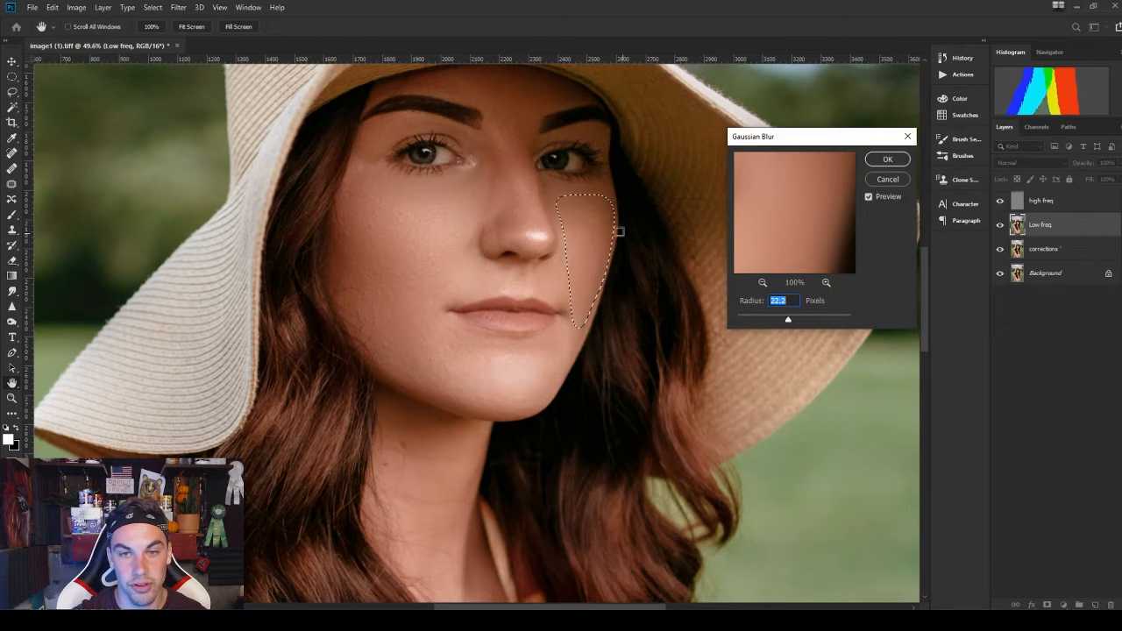
key(Return)
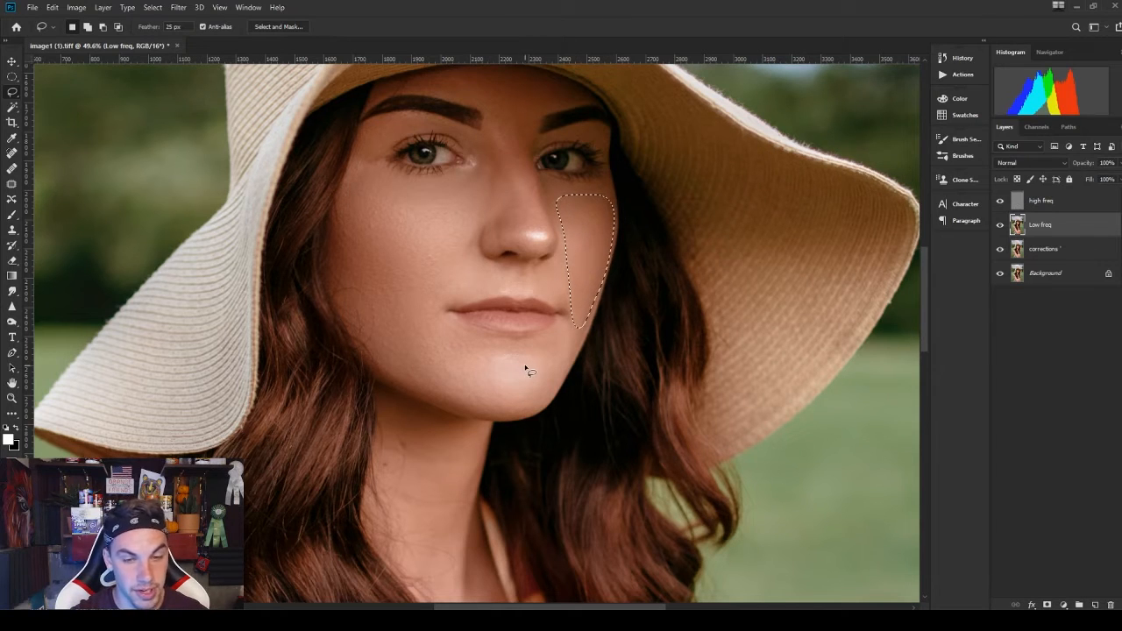
- Remove the accidental grouping of the Low freq layer and clear the cheek selection
key(ctrl+g)
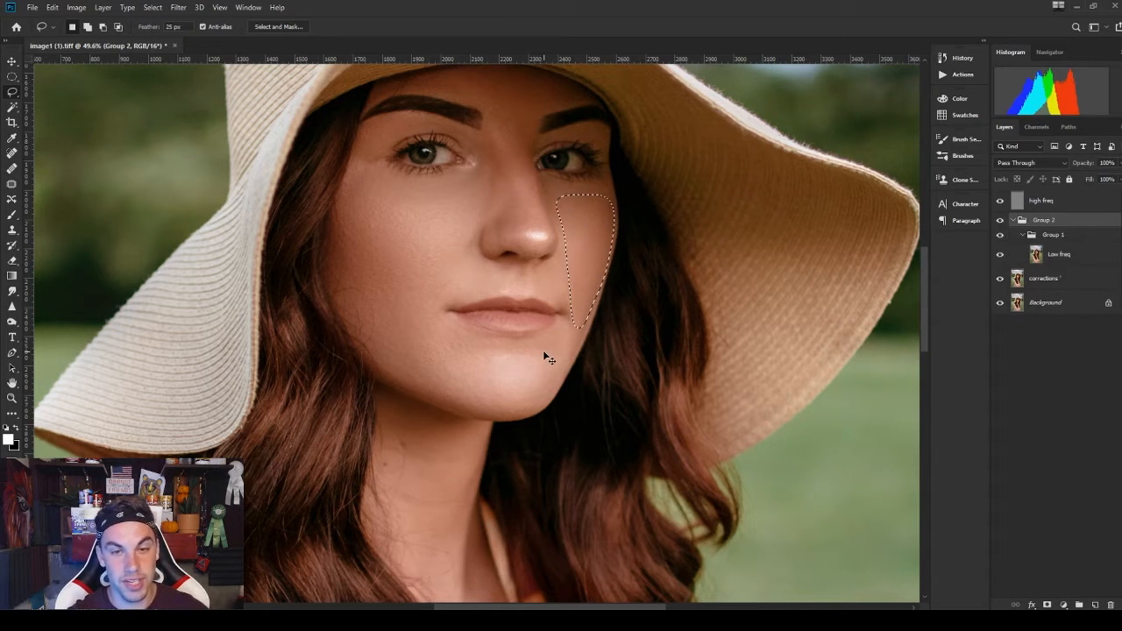
key(ctrl+shift+g)
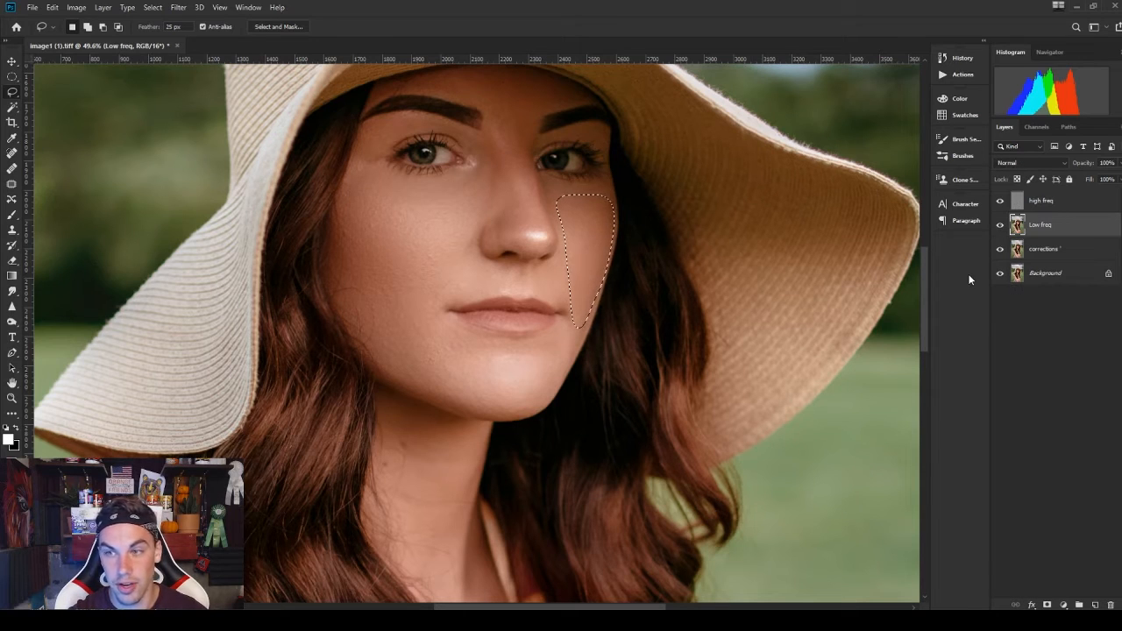
key(ctrl+d)
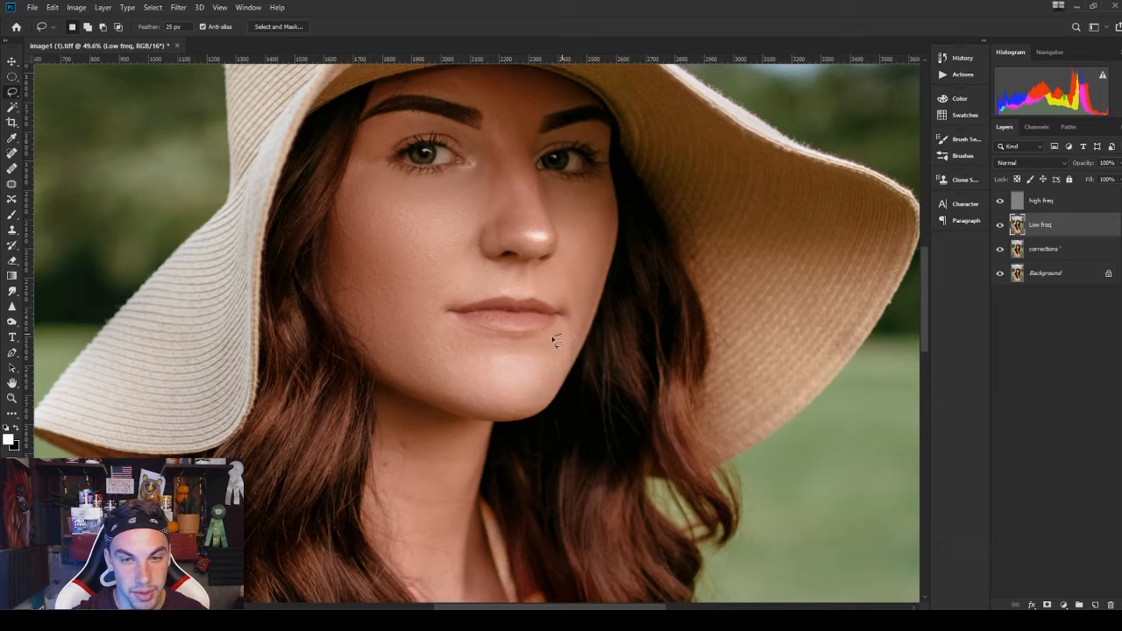
- Lasso the chin area below the lips on the Low freq layer, smooth it with Gaussian Blur, and deselect it
mouse_move(558, 337)
mouse_down()
mouse_move(456, 338)
mouse_move(393, 321)
mouse_move(396, 377)
mouse_up()
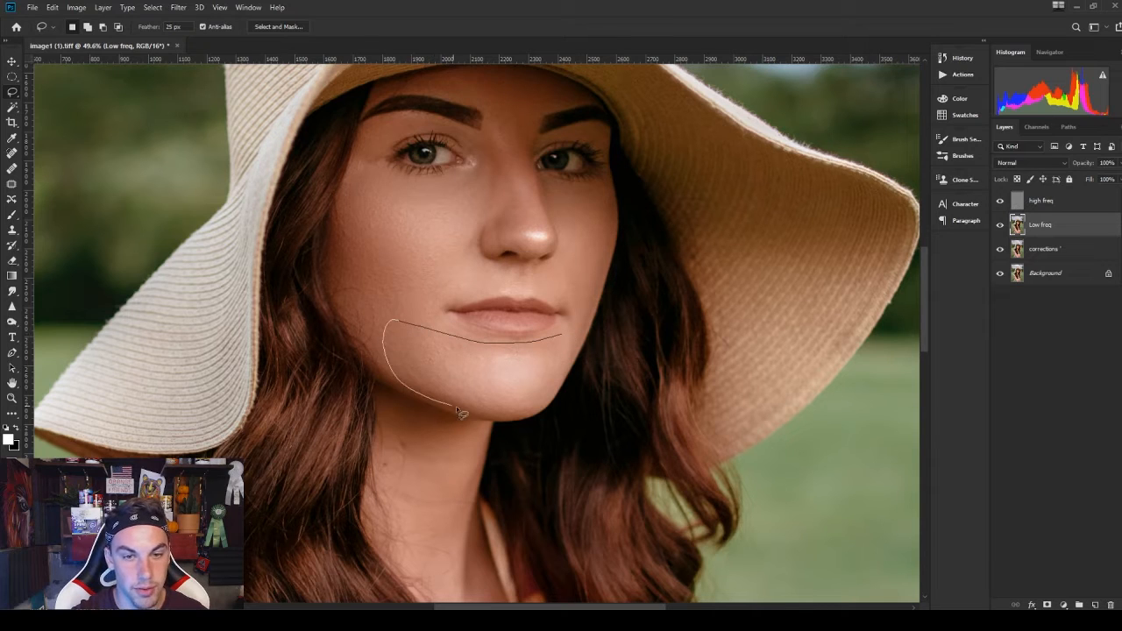
drag(567, 354, 586, 349)
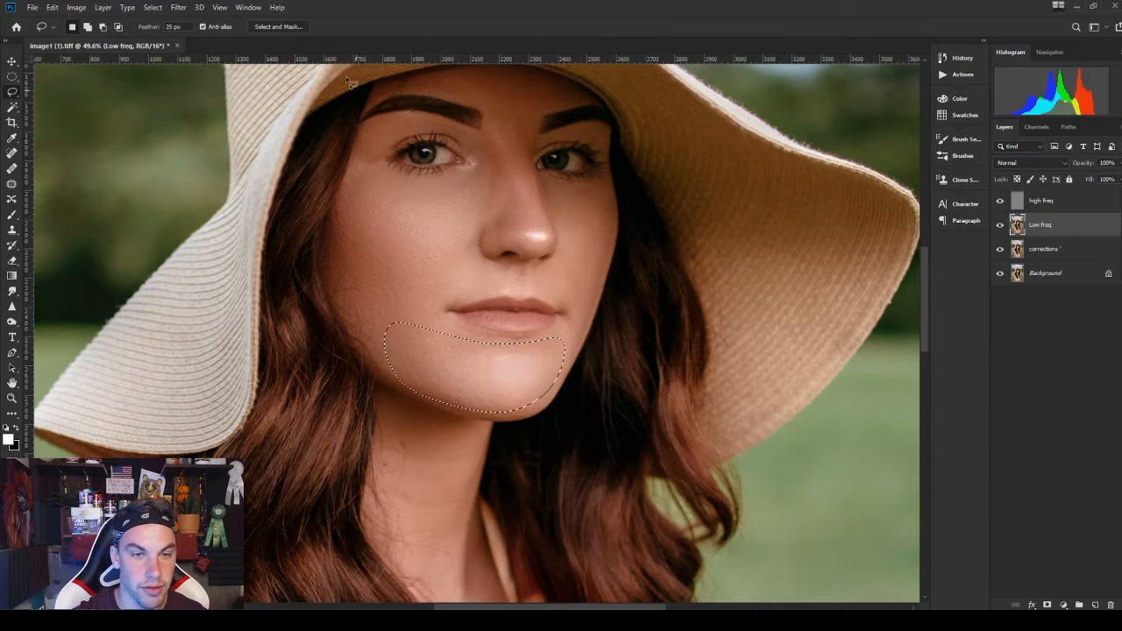
click(180, 8)
mouse_move(229, 143)
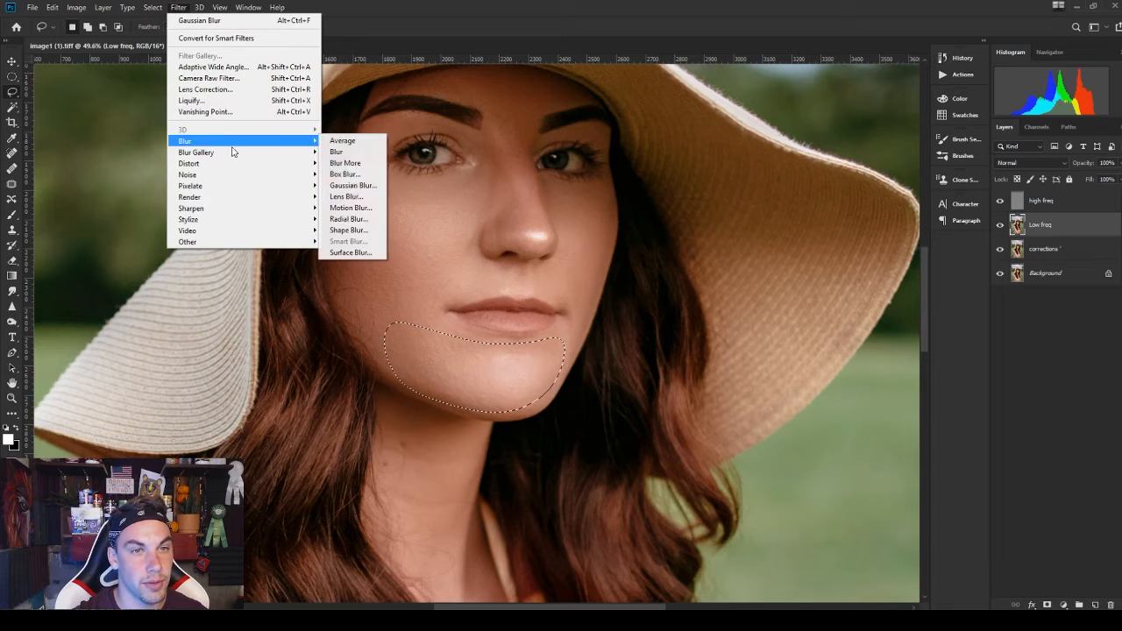
click(349, 185)
drag(796, 321, 792, 322)
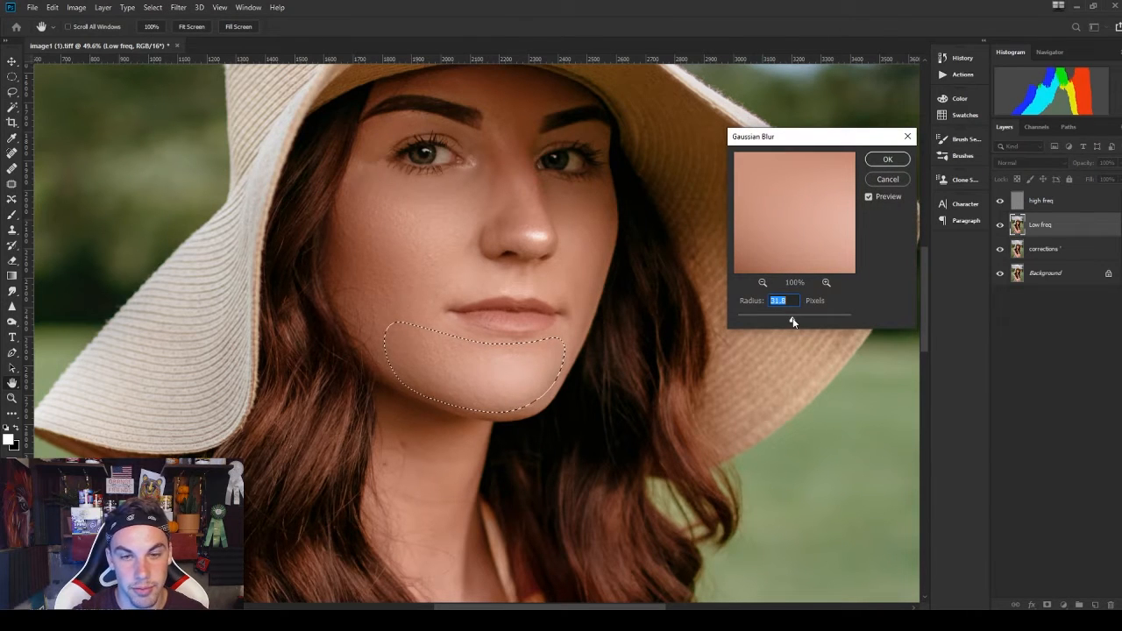
click(886, 158)
key(ctrl+d)
- Draw a freehand selection around the neck skin down to the necklace and open Gaussian Blur for it
scroll(575, 226, down, 3)
scroll(531, 321, down, 4)
scroll(532, 321, up, 1)
scroll(541, 333, down, 3)
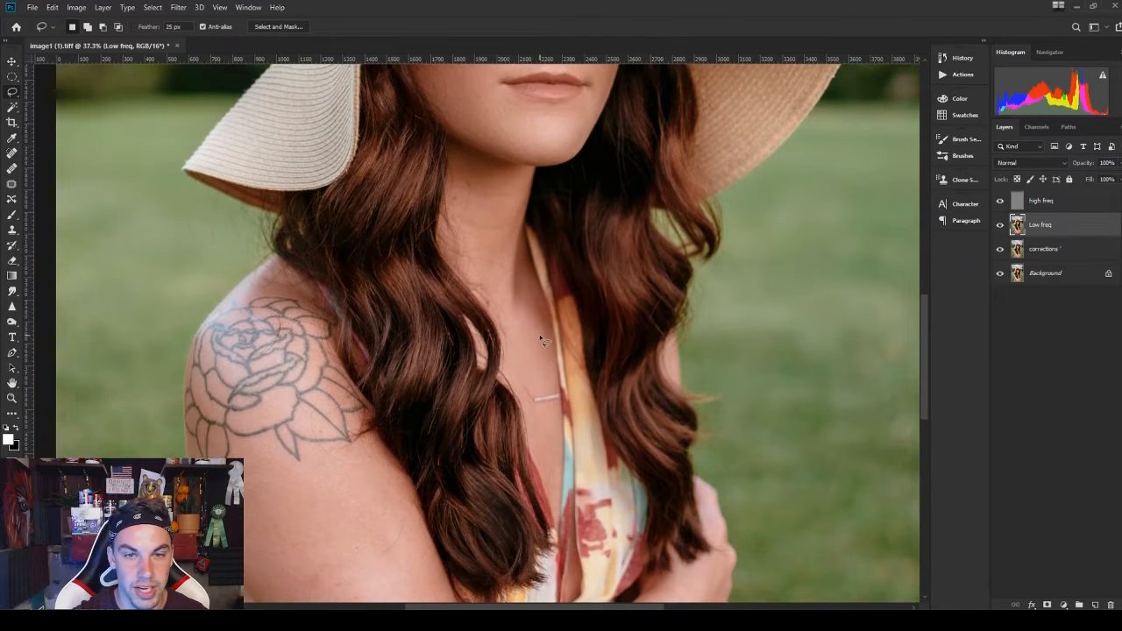
mouse_move(527, 93)
mouse_down()
mouse_move(459, 144)
mouse_move(484, 219)
mouse_move(530, 298)
mouse_move(547, 263)
mouse_up()
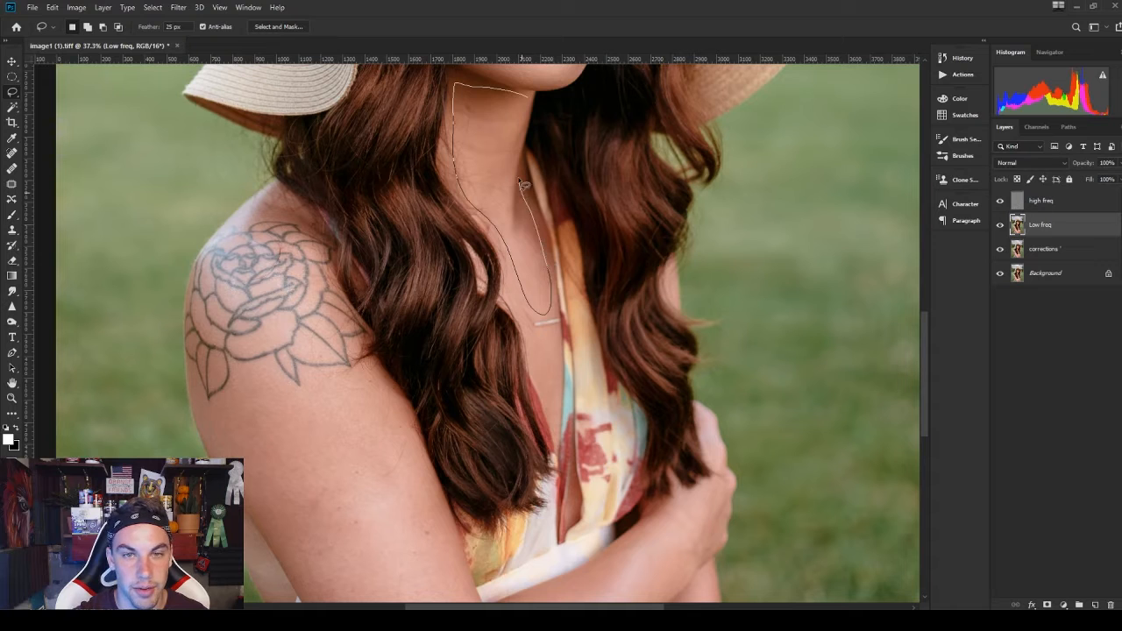
drag(523, 184, 528, 95)
scroll(597, 110, down, 1)
click(178, 7)
mouse_move(260, 149)
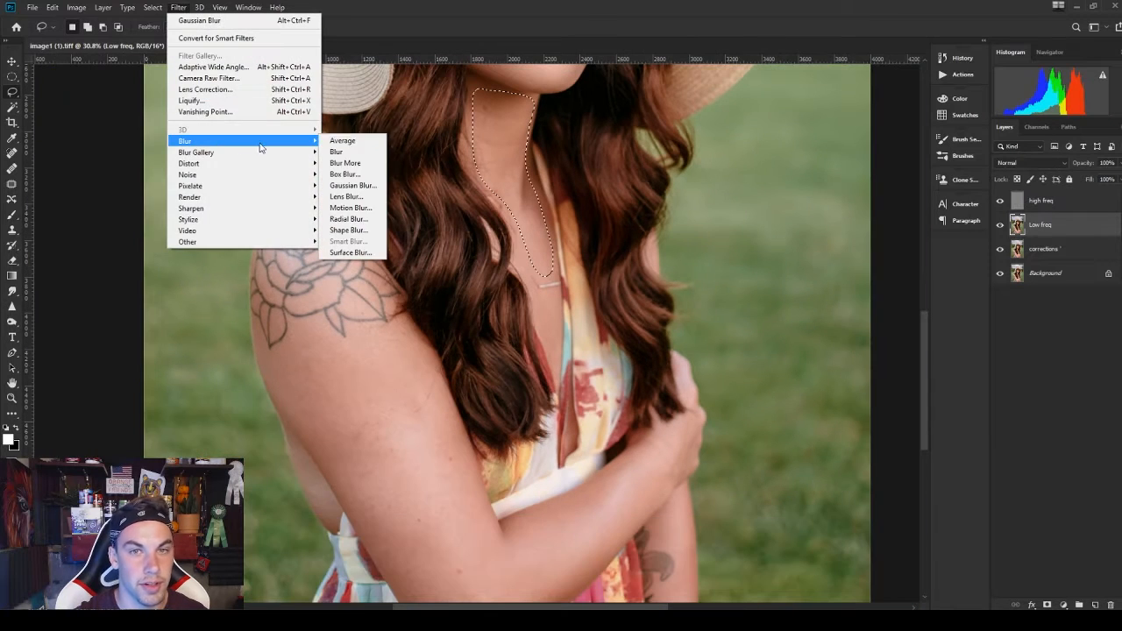
click(352, 185)
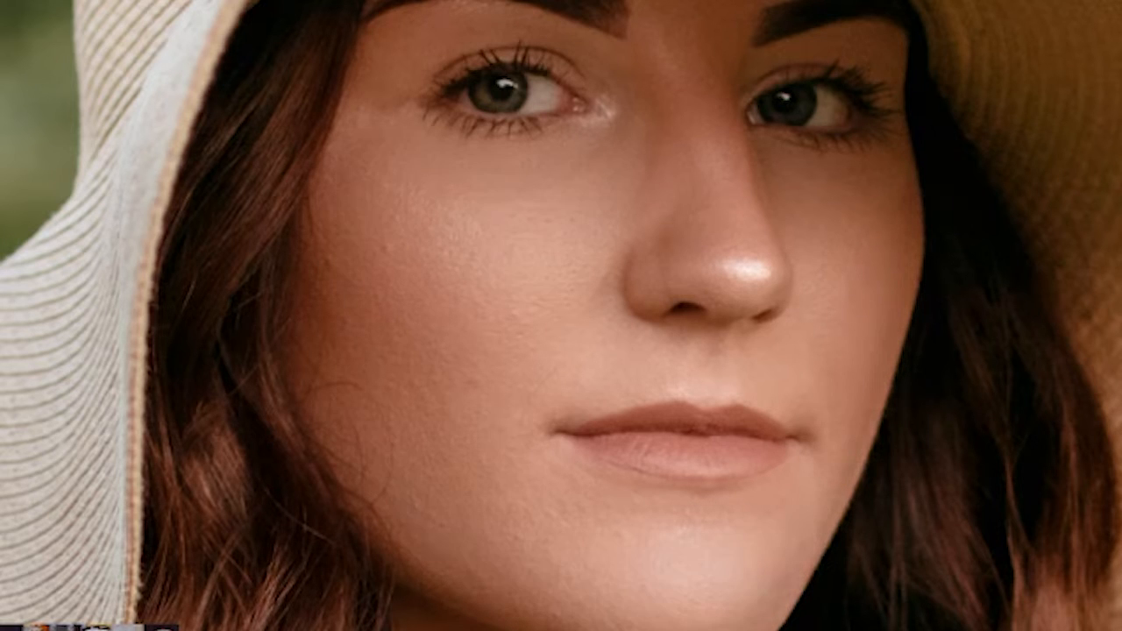
- Compare the portrait before and after the skin smoothing by hiding and showing Group 1
click(1000, 195)
click(1001, 196)
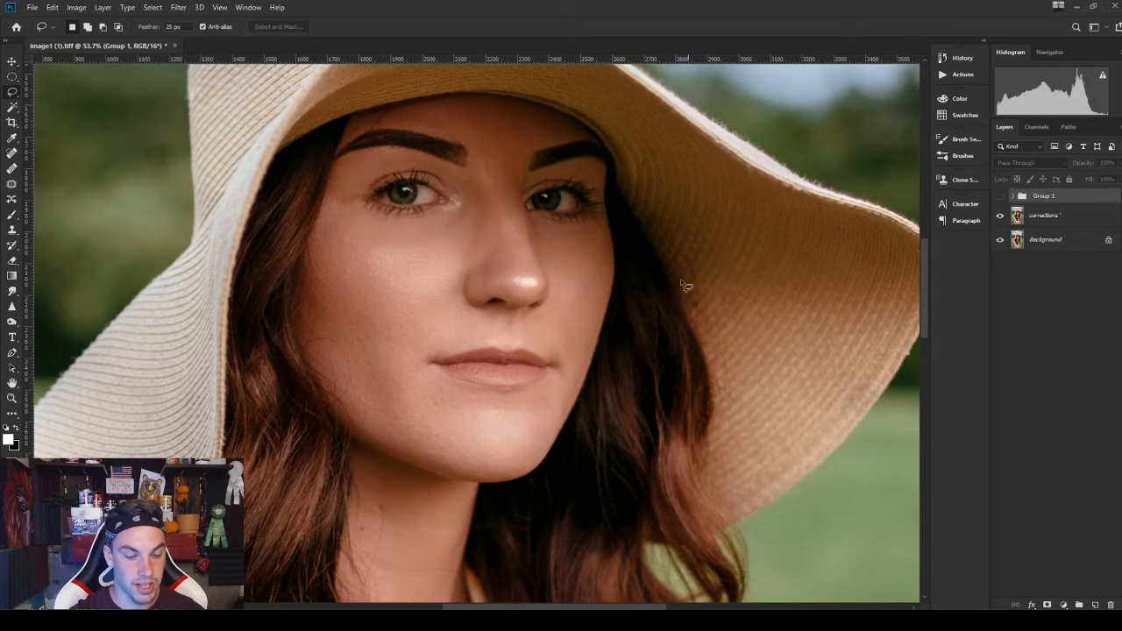
scroll(558, 324, down, 6)
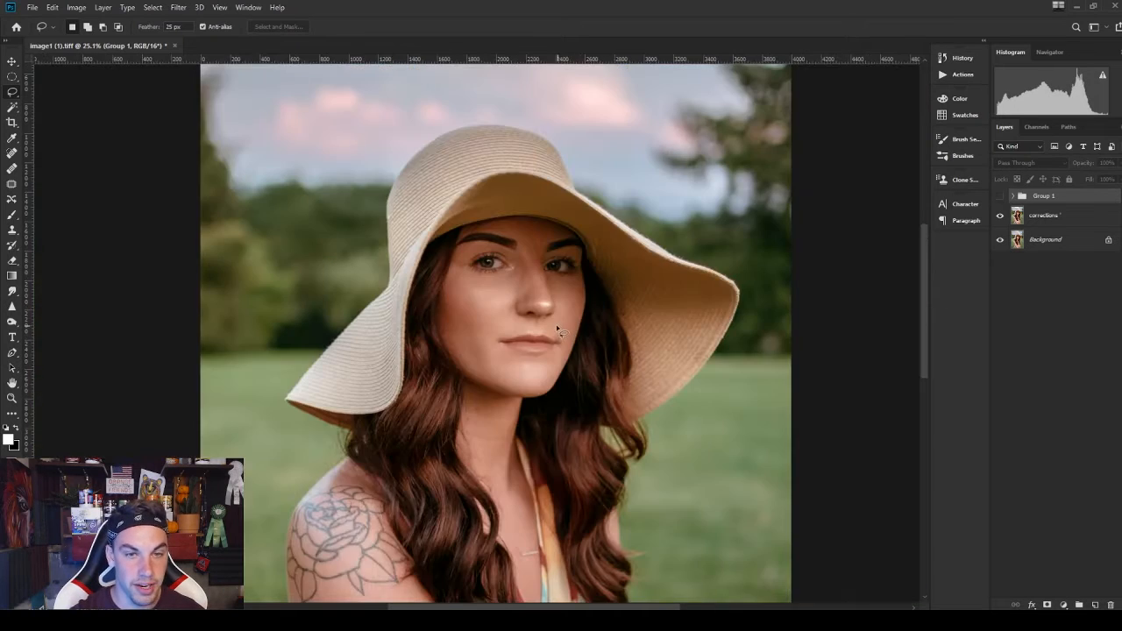
click(1000, 196)
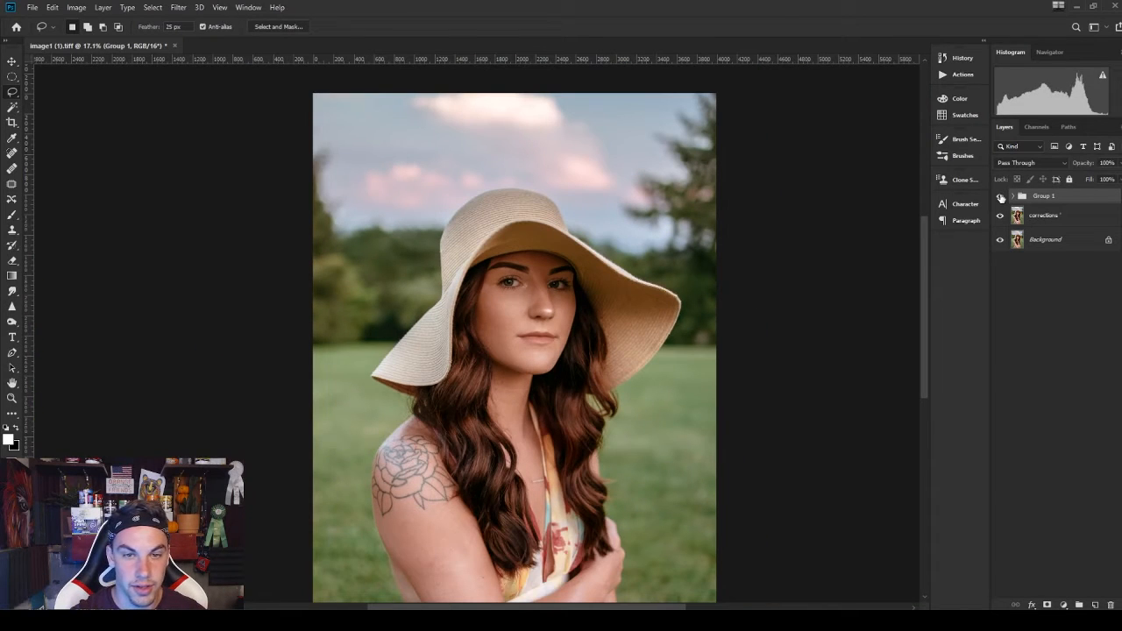
click(1000, 197)
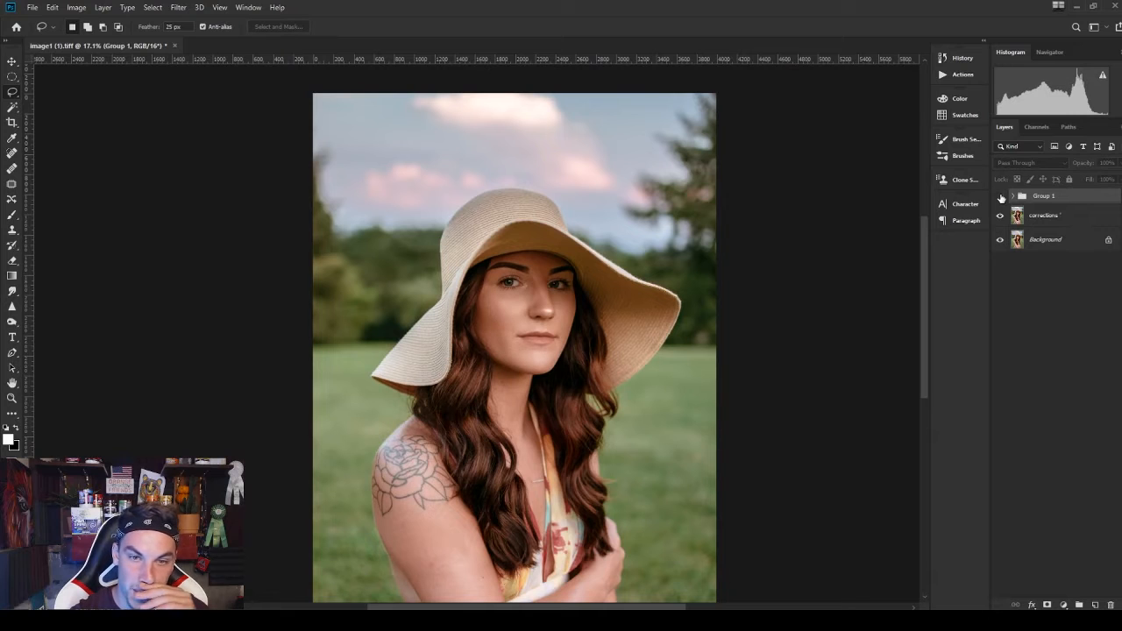
click(1001, 197)
- Examine the skin texture close up and the whole image with Group 1 switched off and on
scroll(500, 329, up, 10)
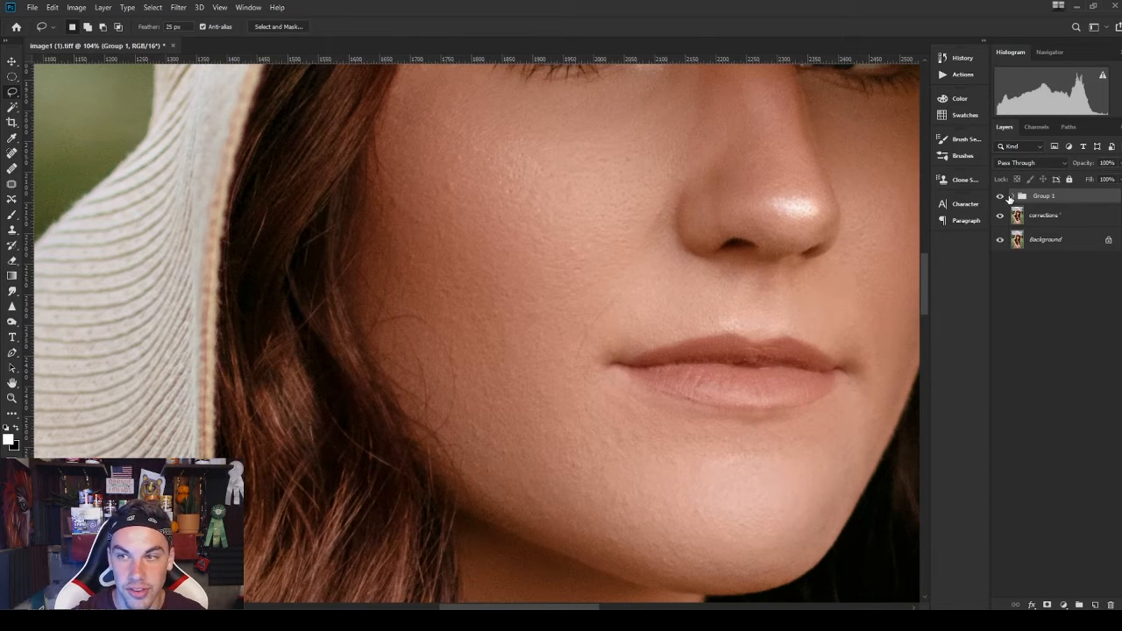
click(1001, 197)
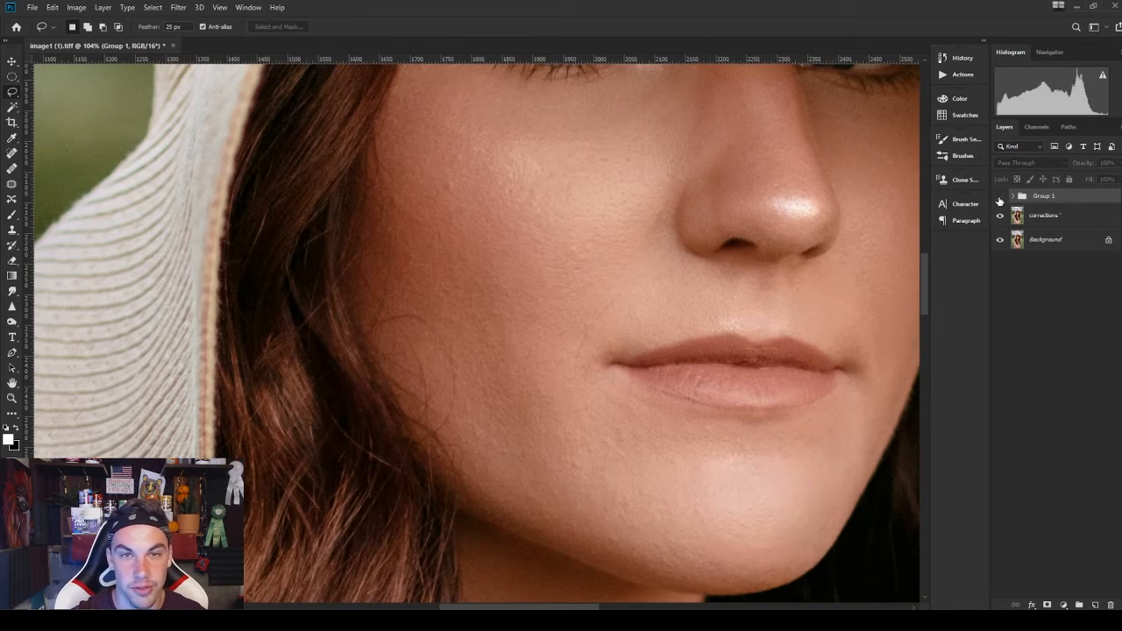
click(1000, 196)
click(1001, 197)
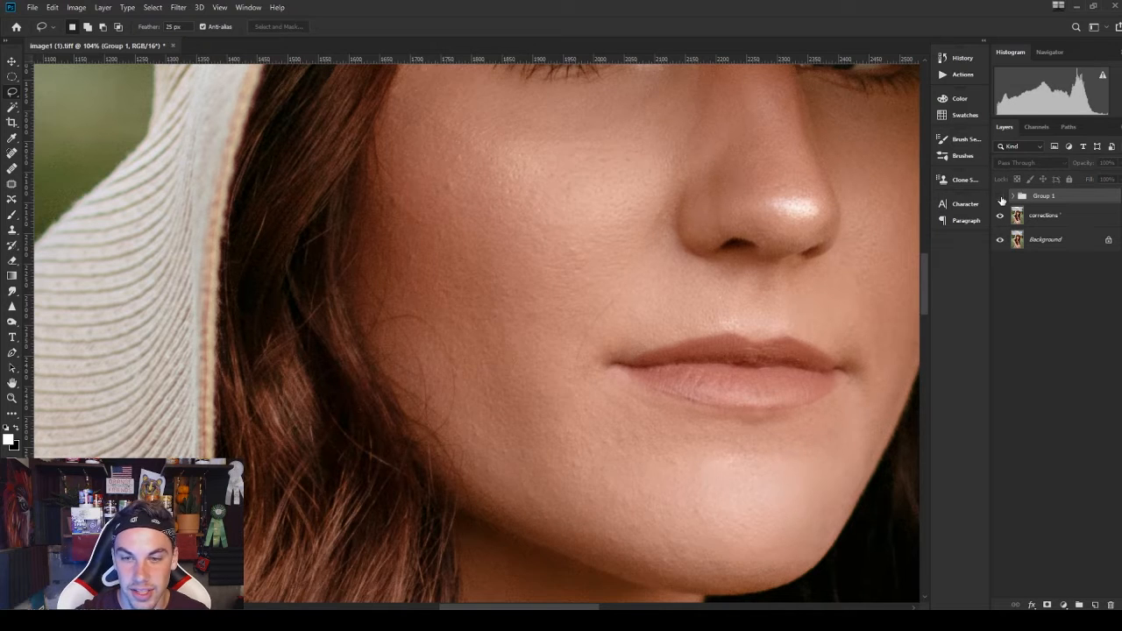
click(1000, 196)
key(ctrl+0)
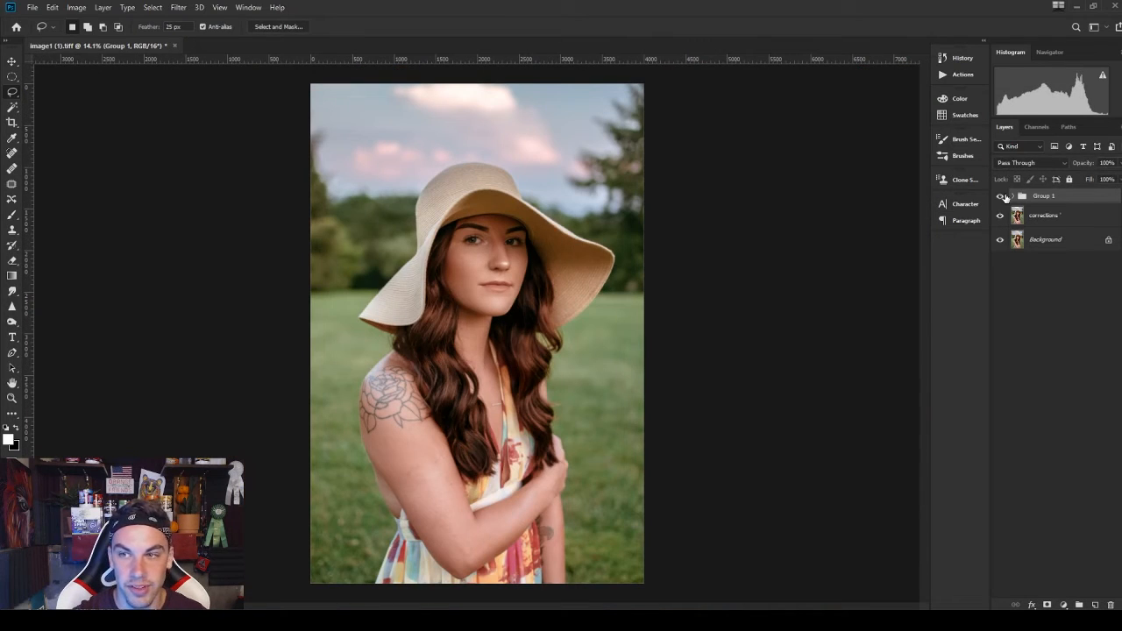
click(1002, 197)
click(1002, 196)
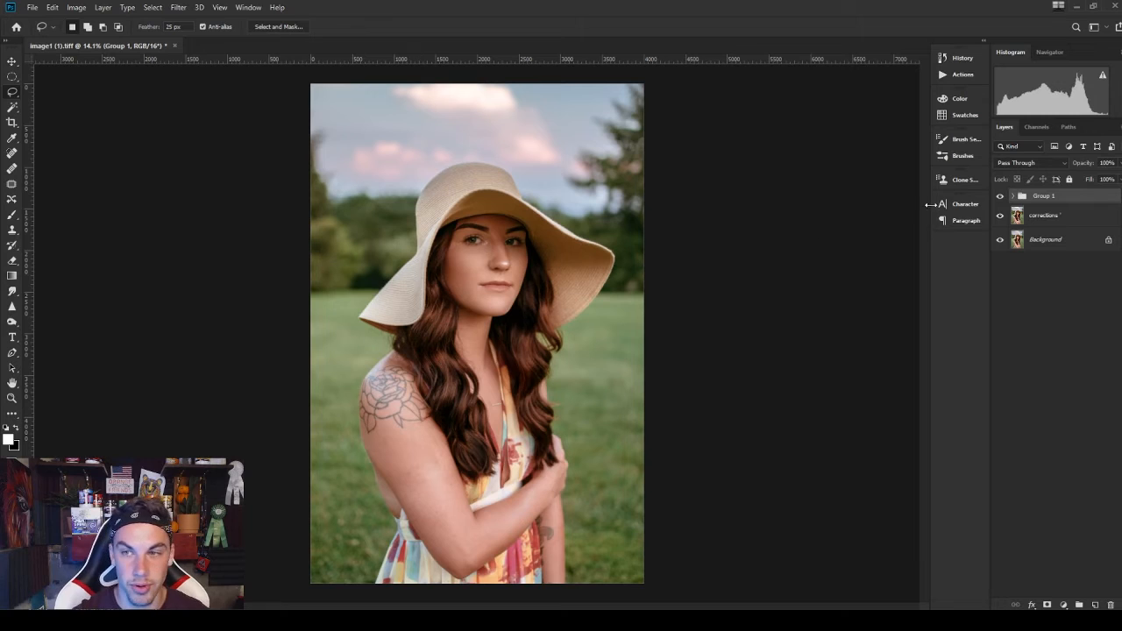
click(1001, 199)
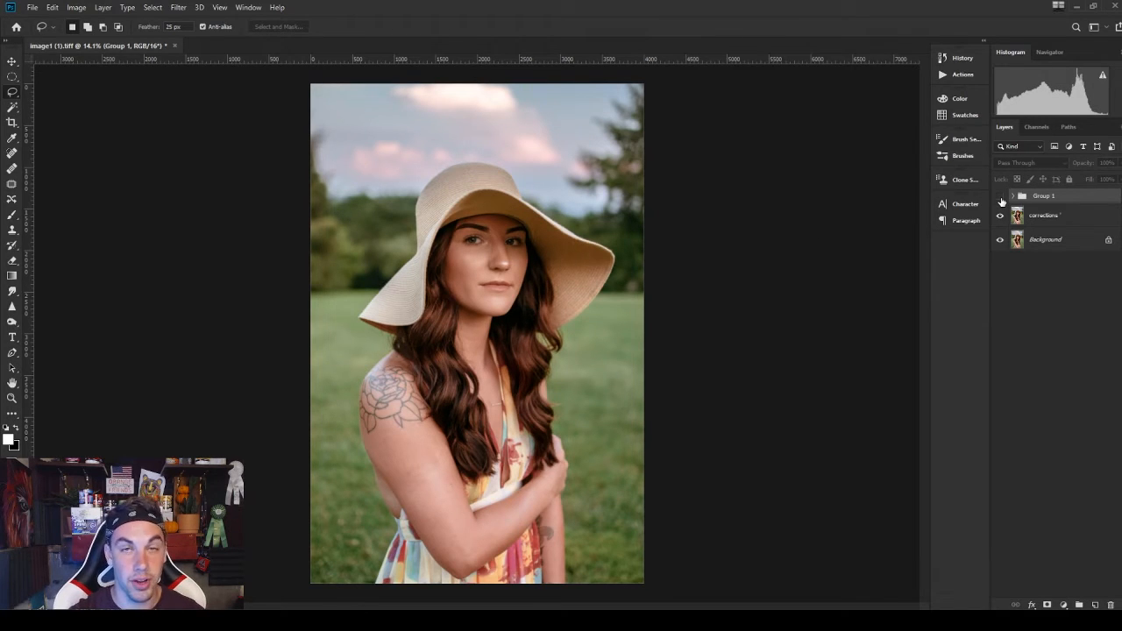
click(1002, 198)
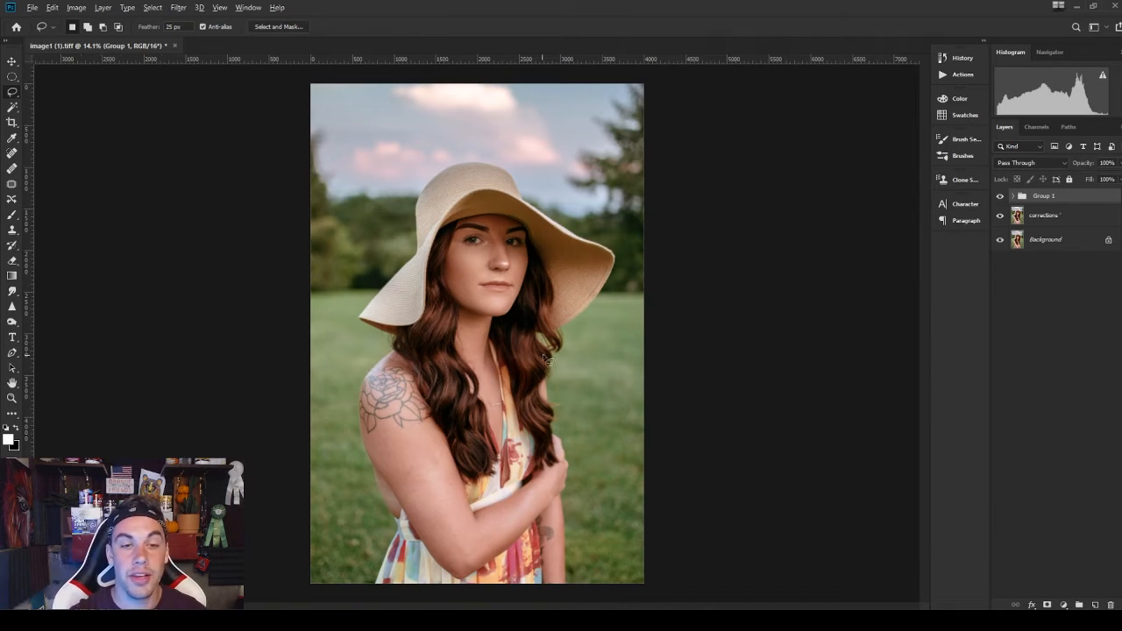
- Activate the Burn tool and make the Low freq layer inside Group 1 the working layer
scroll(544, 357, up, 5)
scroll(550, 344, down, 1)
scroll(557, 331, down, 4)
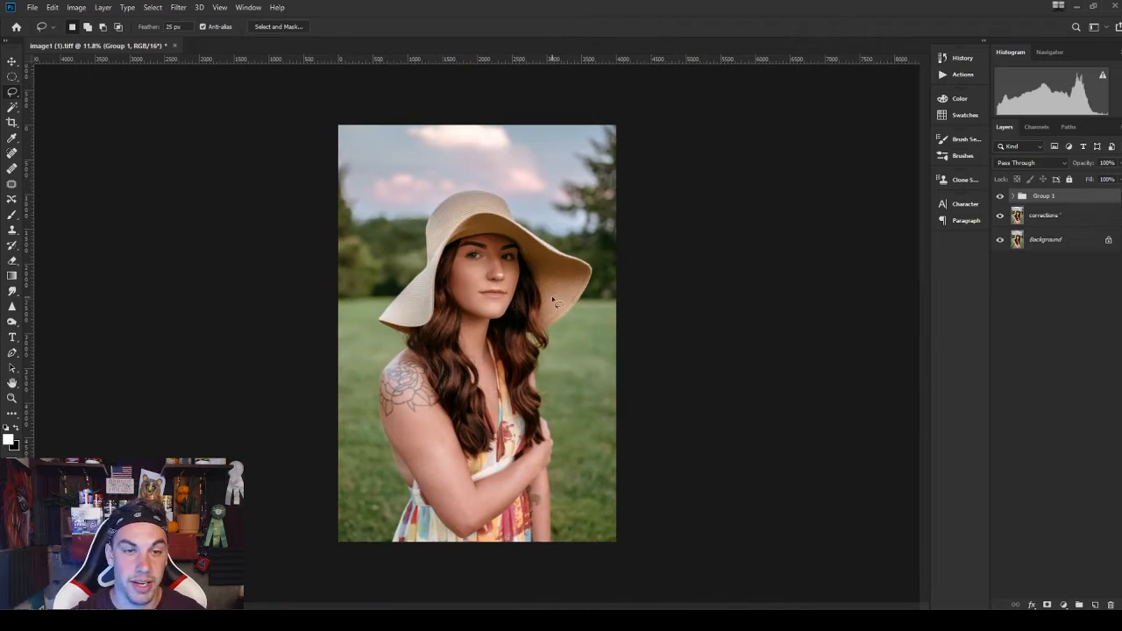
click(12, 321)
click(63, 329)
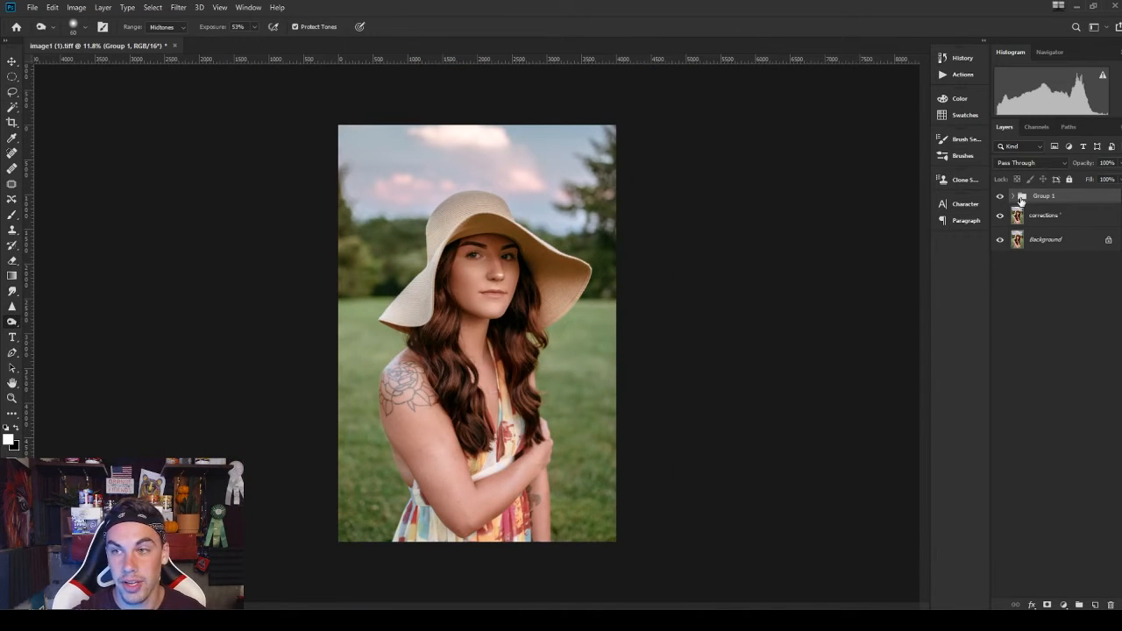
click(1016, 197)
click(1057, 244)
scroll(496, 298, up, 5)
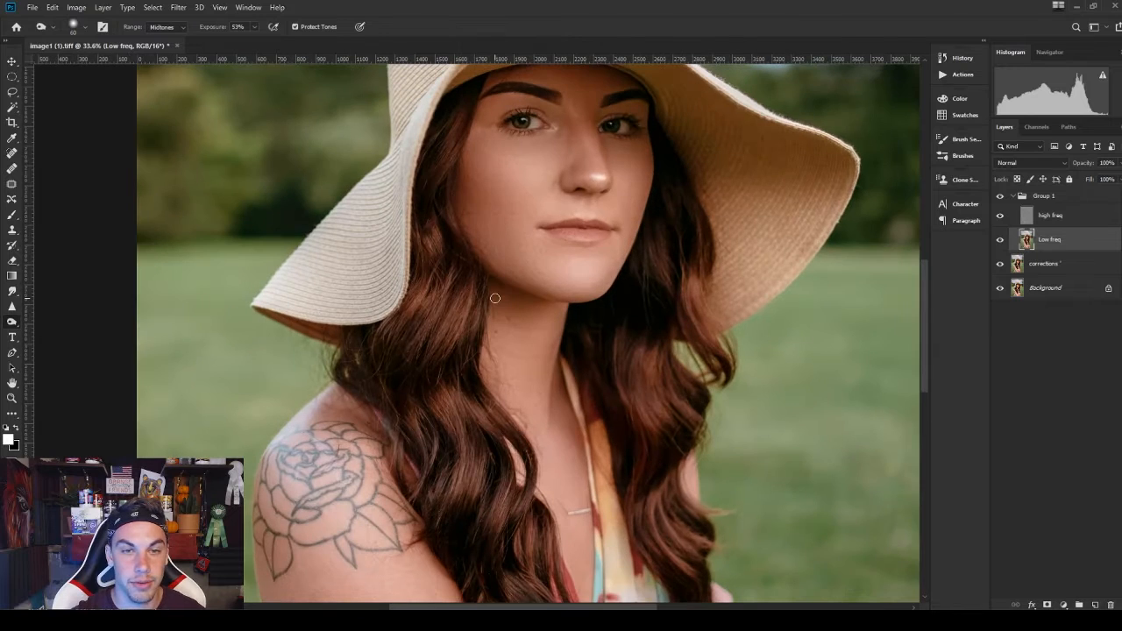
- Enlarge the toning brush to 300 pixels and set its exposure to 22%
scroll(578, 204, down, 2)
key(bracketright)
key(bracketright)
key(bracketright)
key(bracketright)
key(bracketright)
key(bracketright)
key(bracketright)
key(bracketright)
key(bracketright)
key(bracketright)
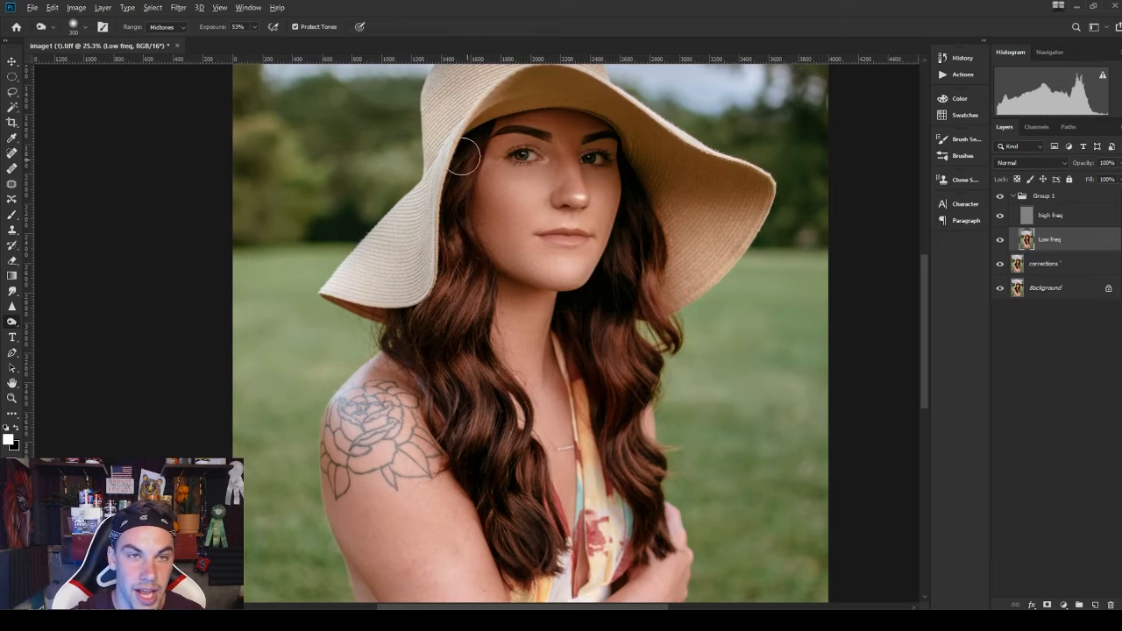
click(254, 27)
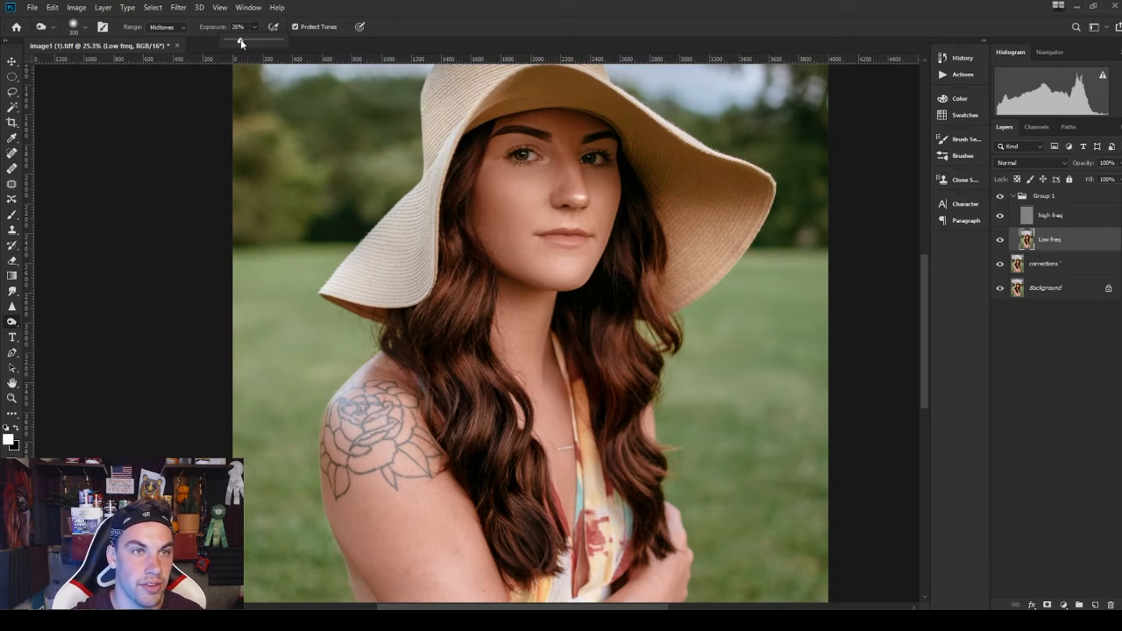
click(365, 5)
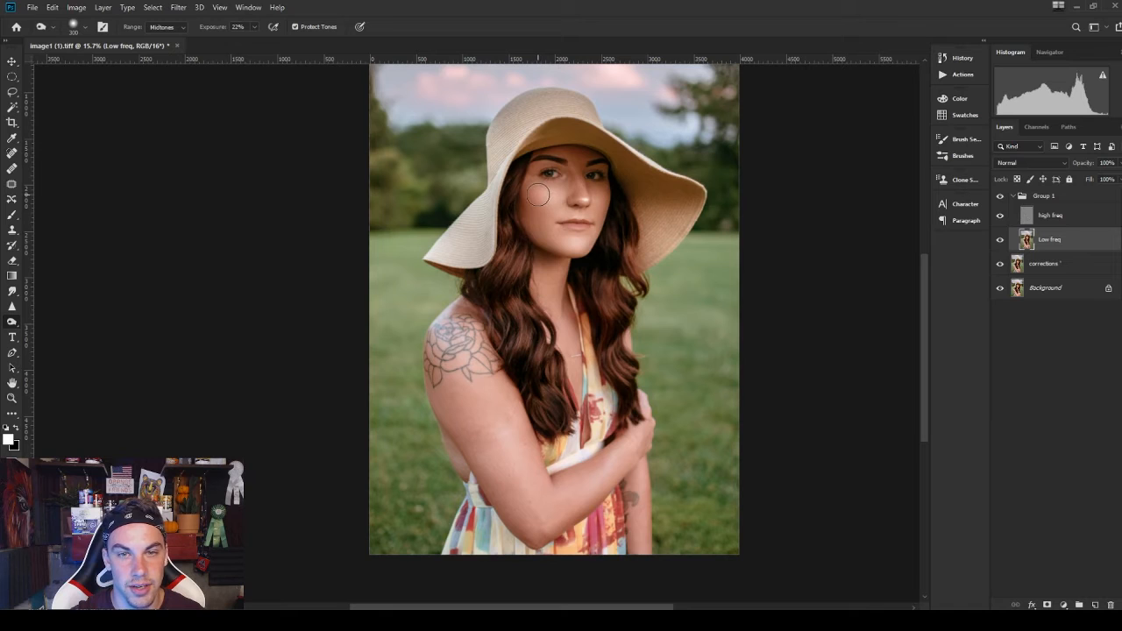
- Check the toned portrait against the version without Group 1, including at a reduced view size
click(1000, 197)
click(999, 196)
scroll(640, 232, down, 3)
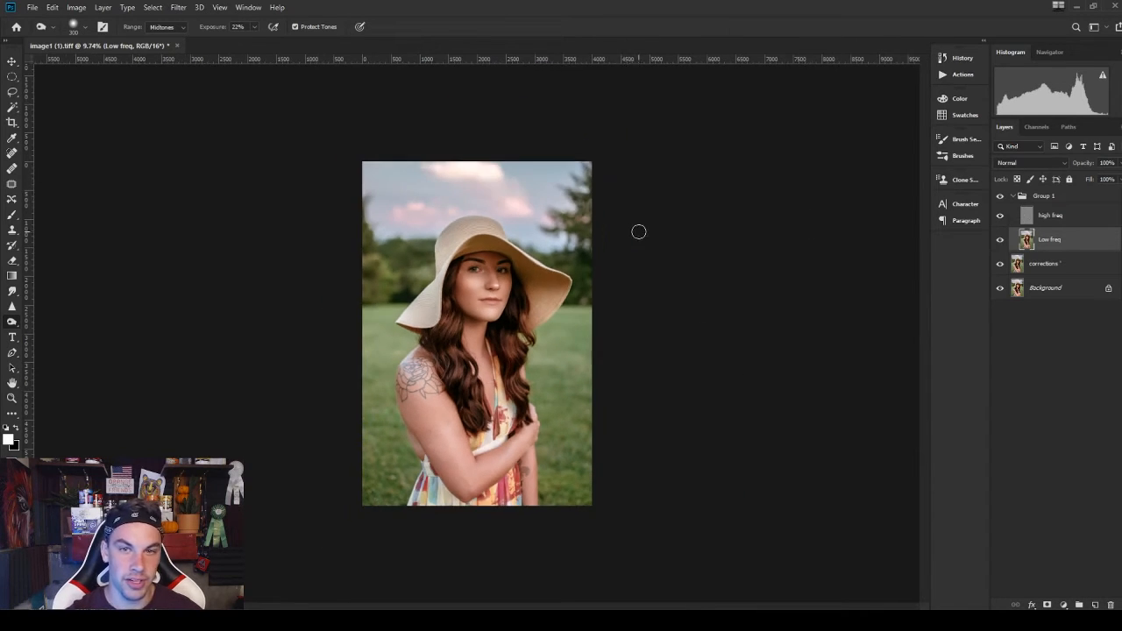
scroll(621, 237, up, 3)
scroll(486, 292, up, 2)
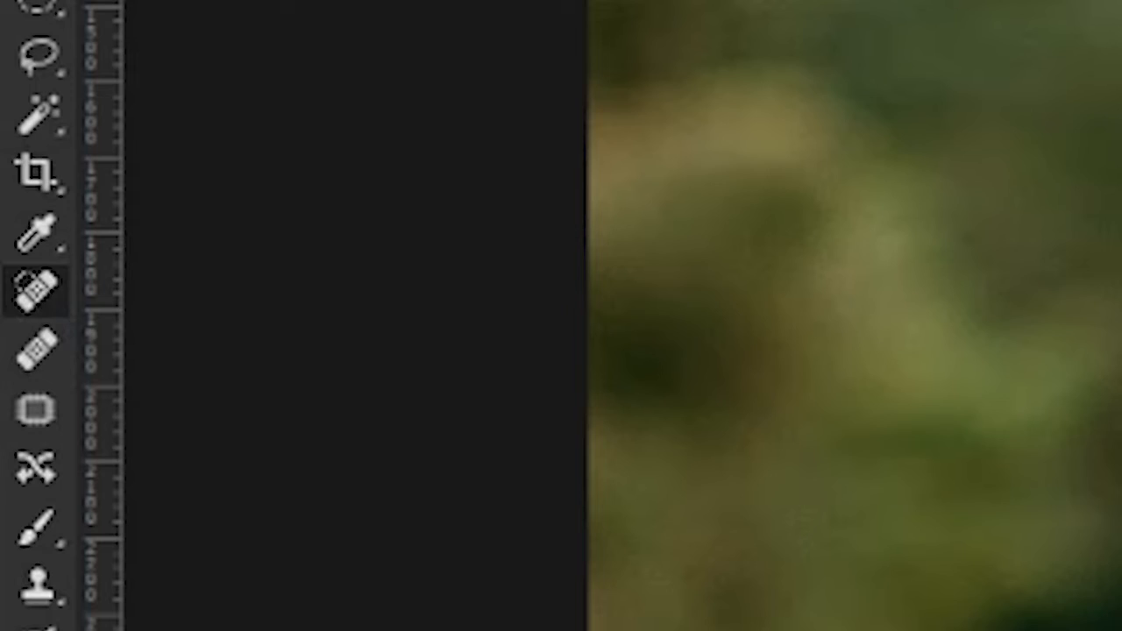
- Set the Spot Healing Brush to Lighten mode and turn off Sample All Layers
click(130, 26)
click(253, 346)
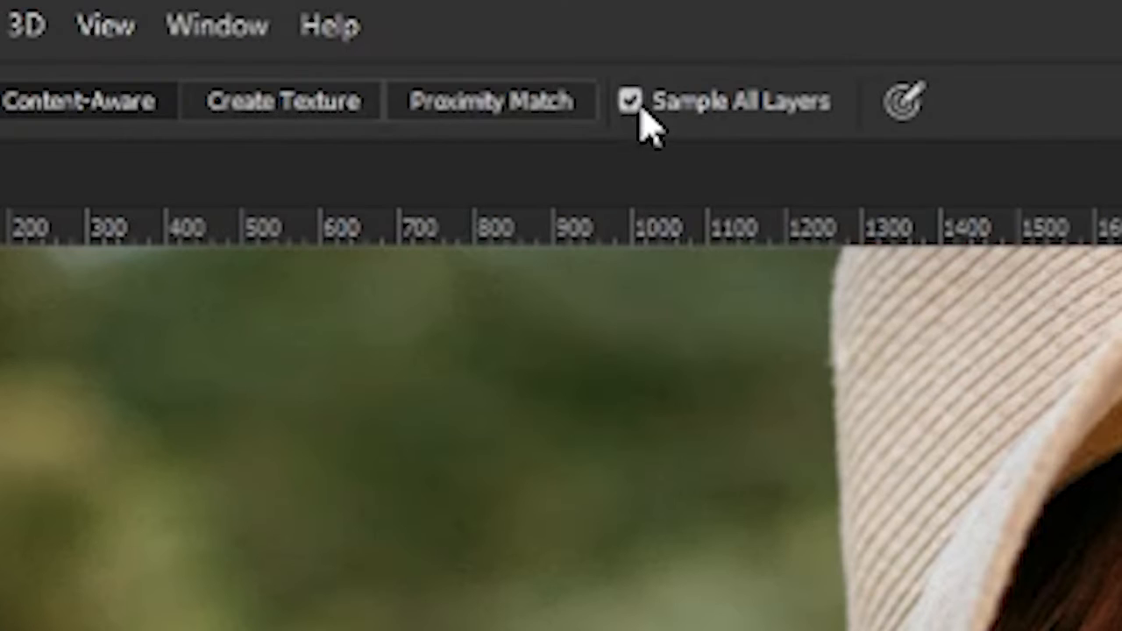
click(649, 102)
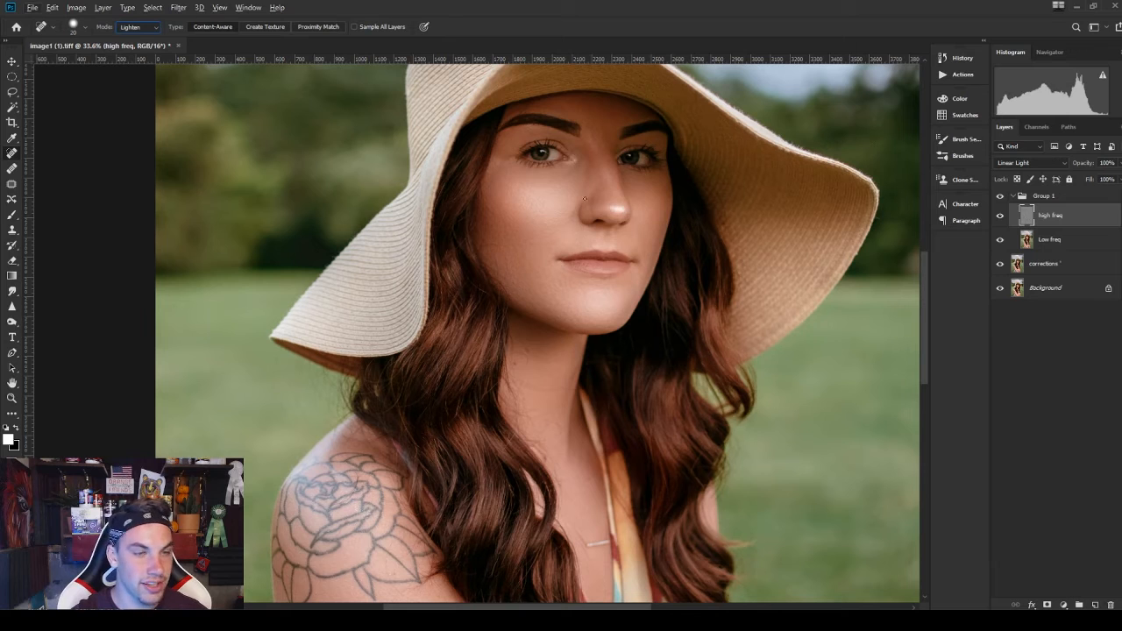
- Heal texture on the high freq layer beside the nose bridge and at small spots on the cheek below the eye
drag(603, 142, 561, 199)
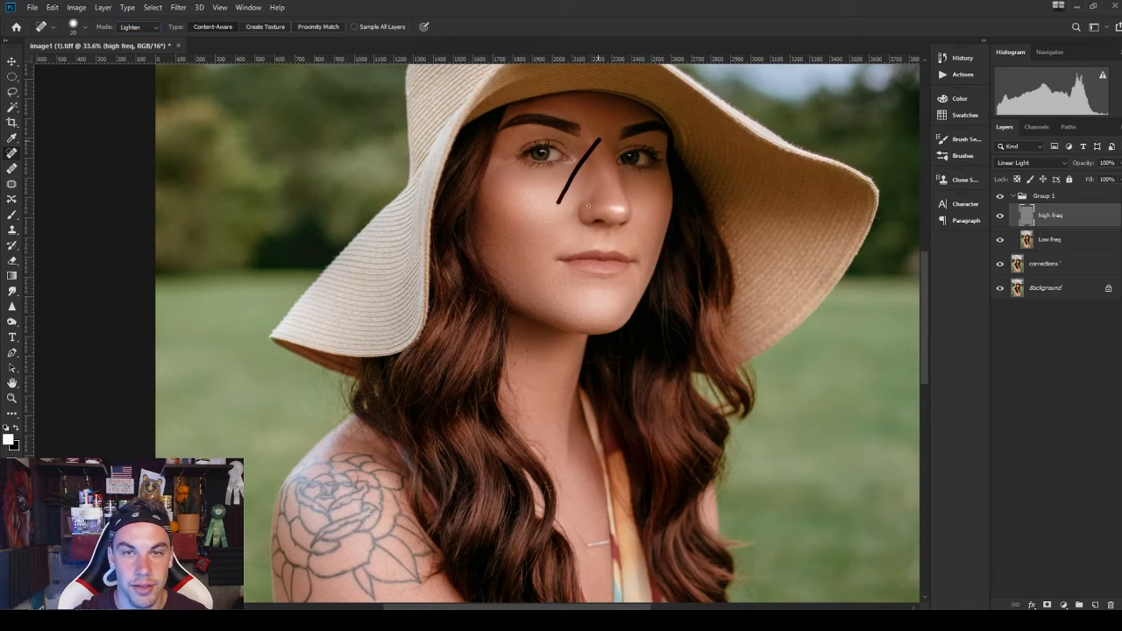
scroll(595, 179, up, 3)
scroll(596, 179, up, 4)
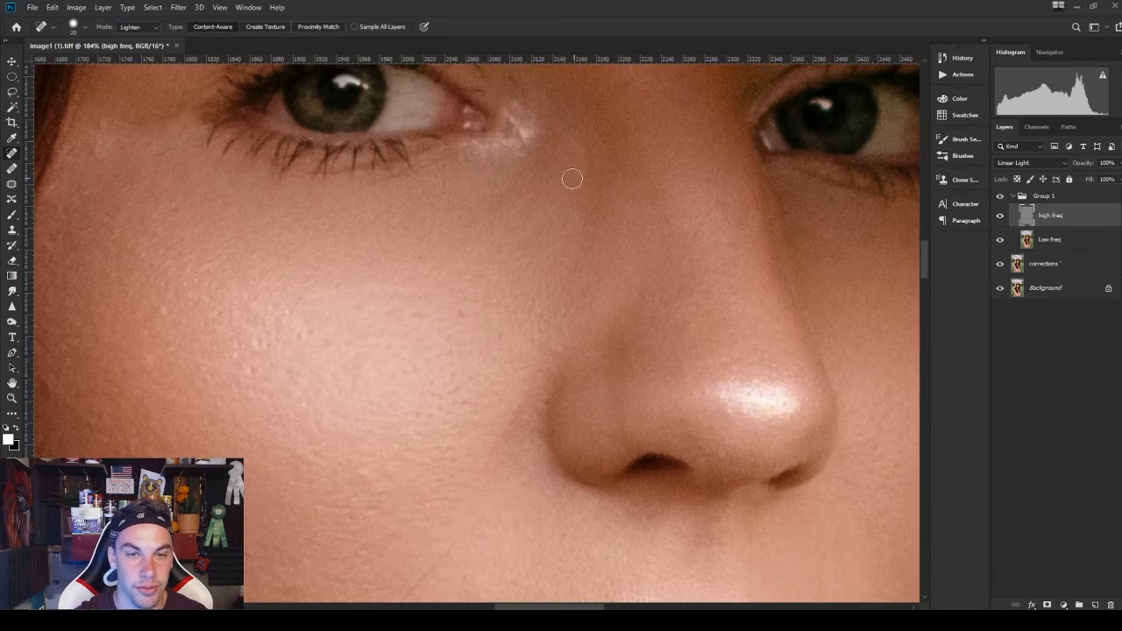
scroll(462, 251, up, 1)
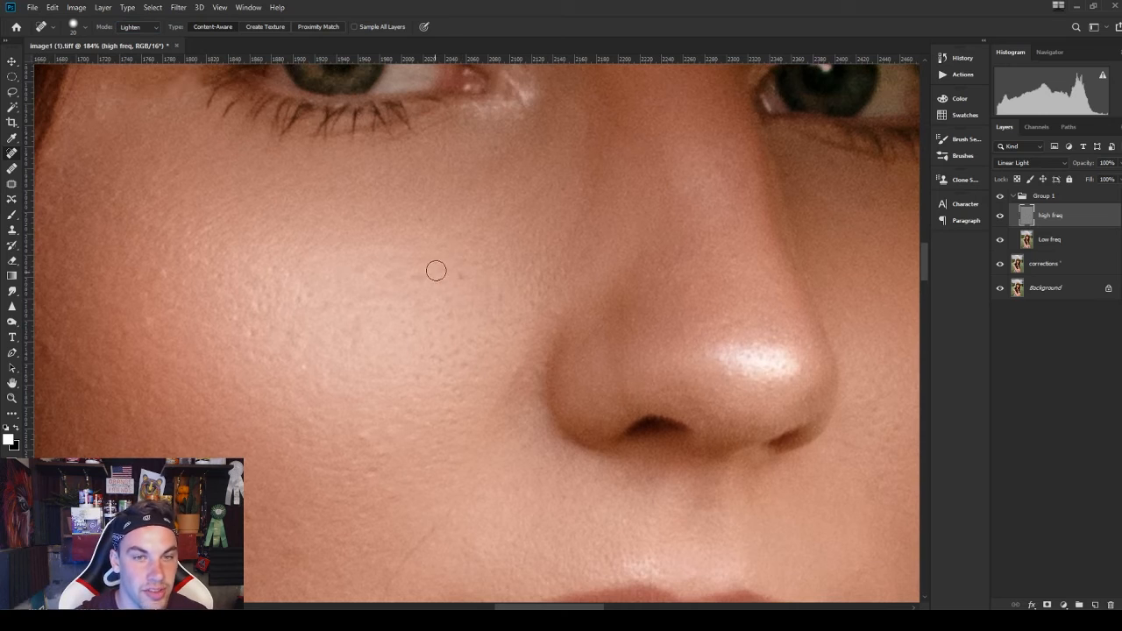
click(461, 271)
click(417, 216)
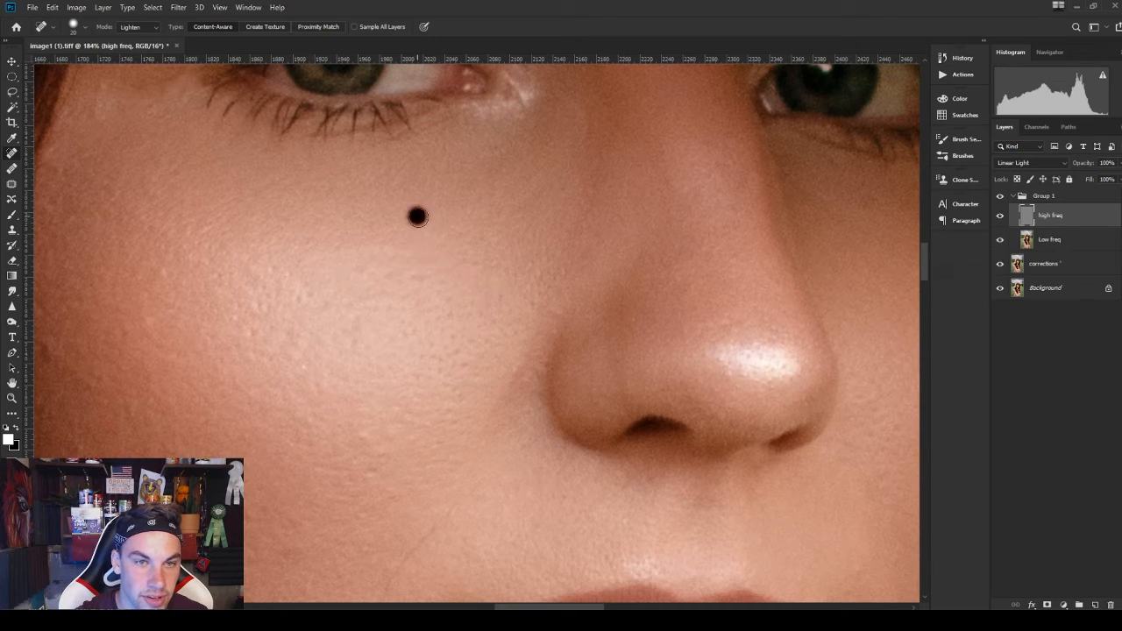
click(499, 293)
- Heal the fine line on the skin between the cheek and the corner of the mouth
scroll(527, 258, down, 4)
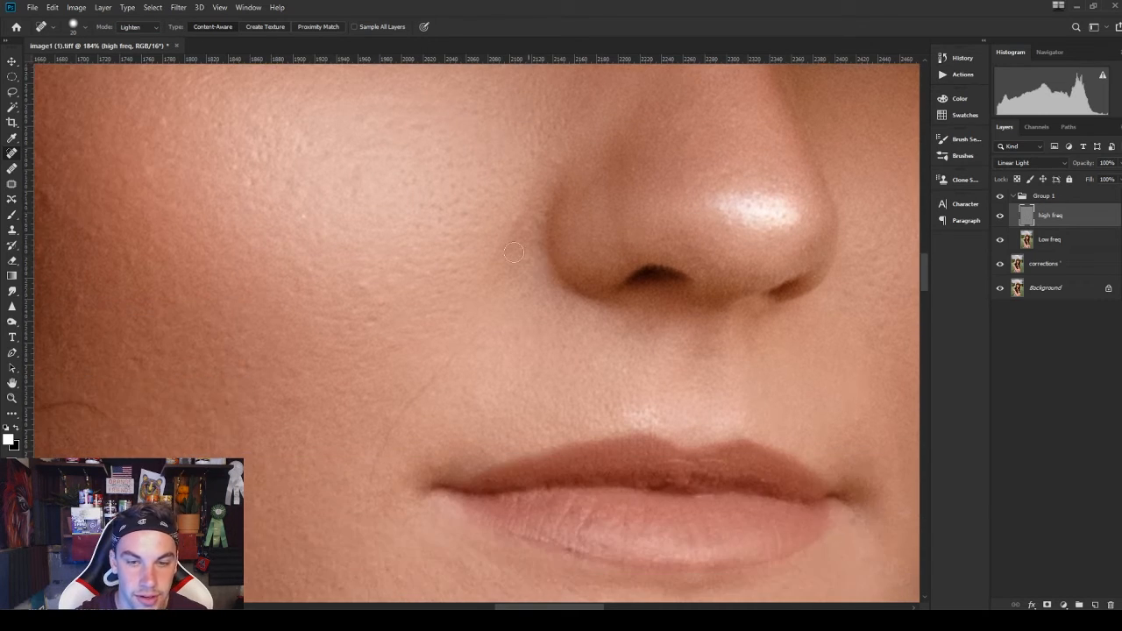
mouse_move(433, 389)
mouse_down()
mouse_move(413, 413)
mouse_move(453, 361)
mouse_move(390, 408)
mouse_up()
scroll(456, 393, down, 4)
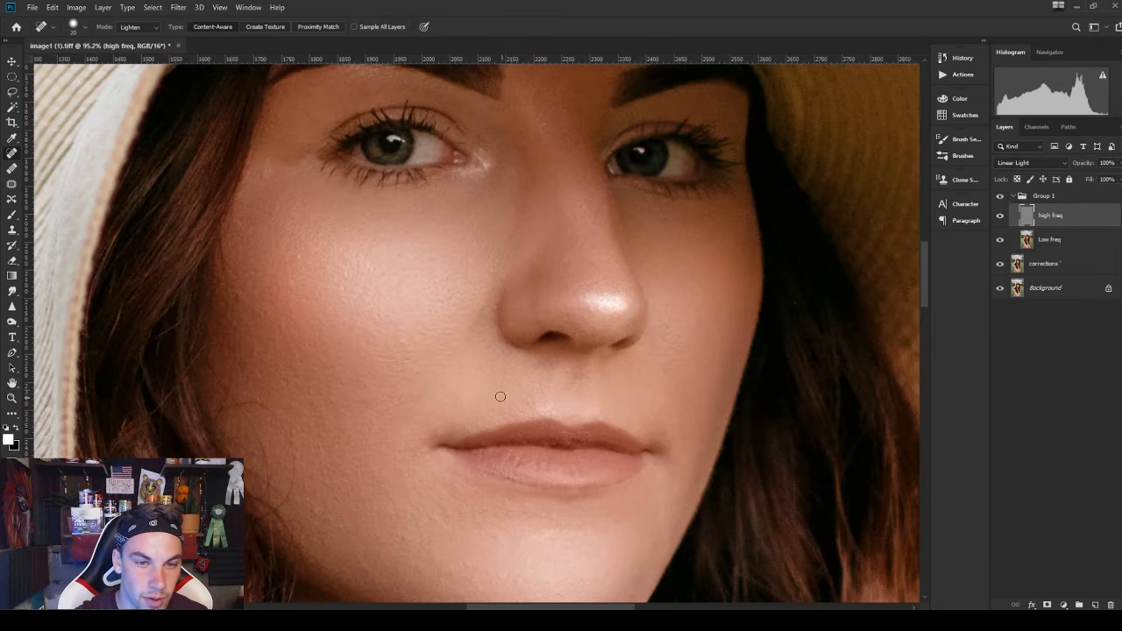
- Heal small texture bumps on the high freq layer around the chin and just below the corner of the mouth
scroll(383, 251, up, 1)
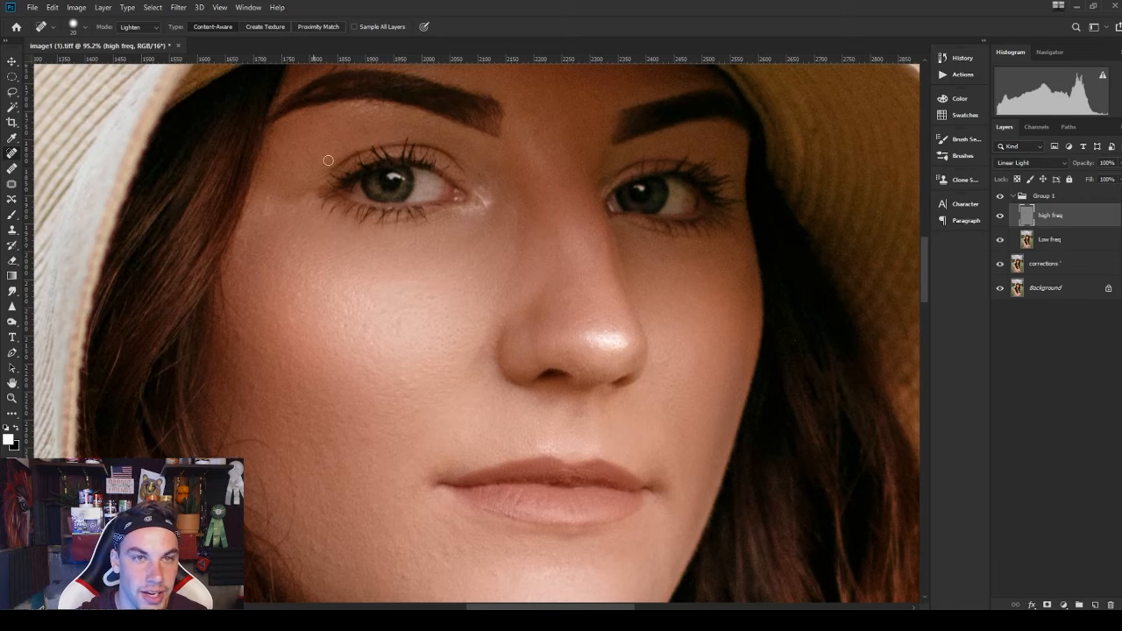
scroll(349, 155, up, 2)
scroll(526, 219, down, 2)
scroll(526, 307, down, 3)
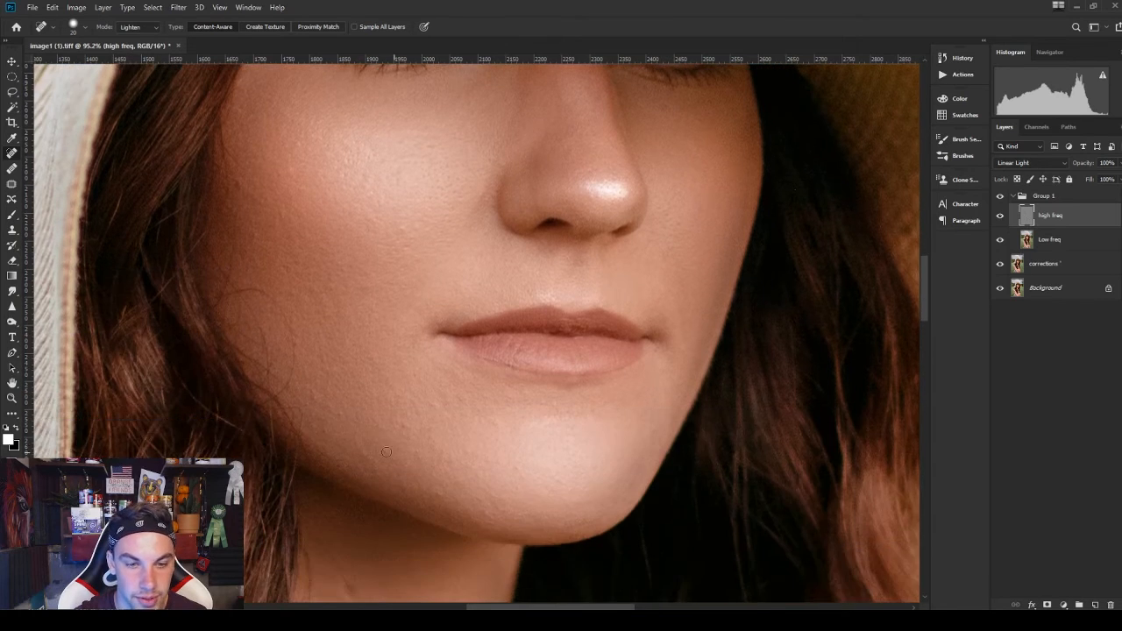
scroll(409, 413, up, 2)
click(412, 410)
click(432, 424)
click(429, 318)
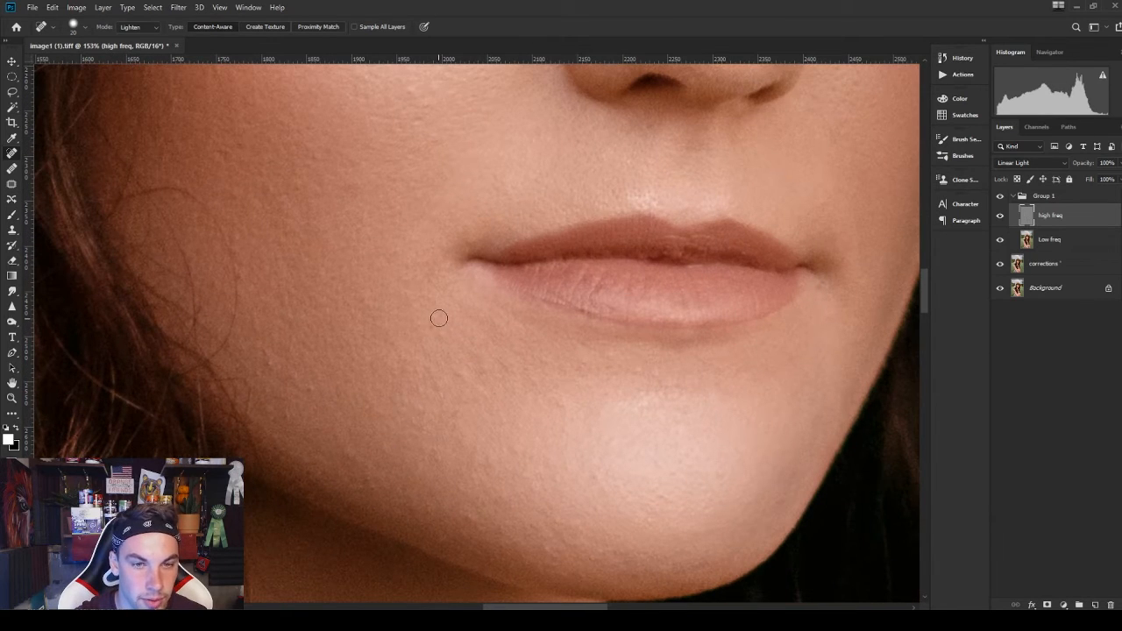
click(438, 317)
click(429, 325)
- Heal individual texture spots along the jawline and on the outer cheek near the hair
click(287, 415)
click(310, 391)
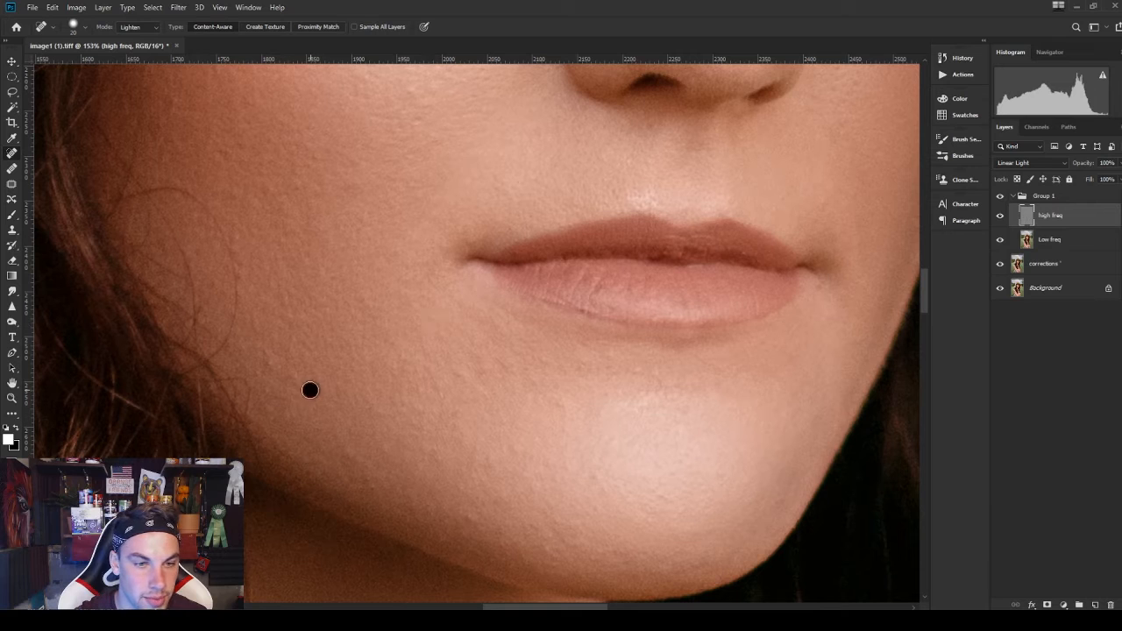
click(240, 277)
- Heal the short dark line and the small dark spot on the neck below the jaw
scroll(388, 409, down, 4)
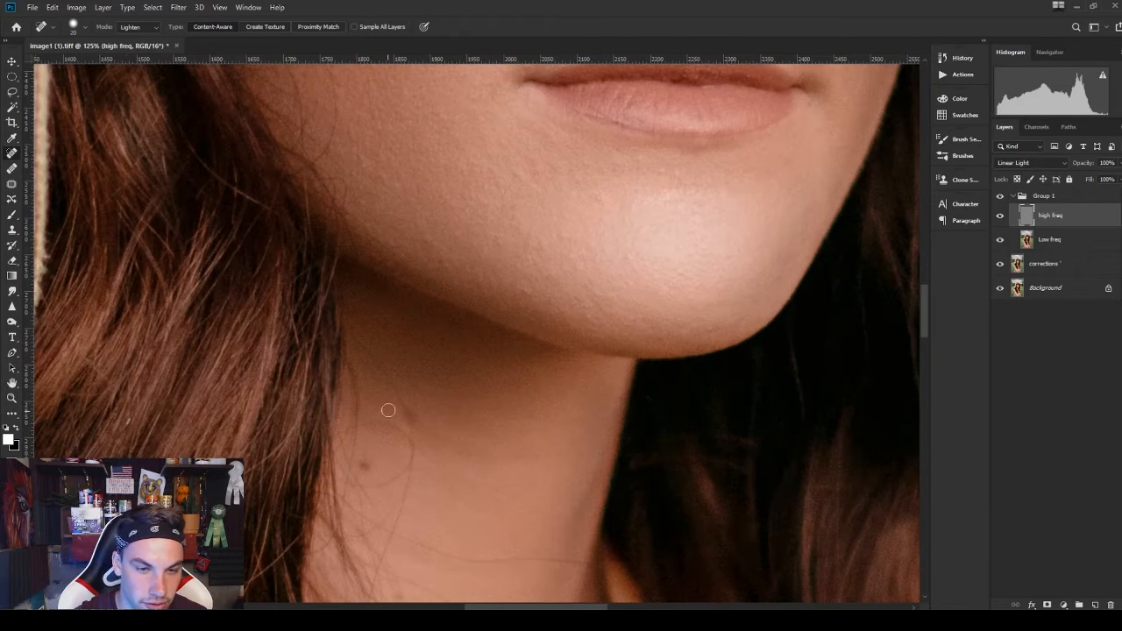
drag(405, 406, 416, 424)
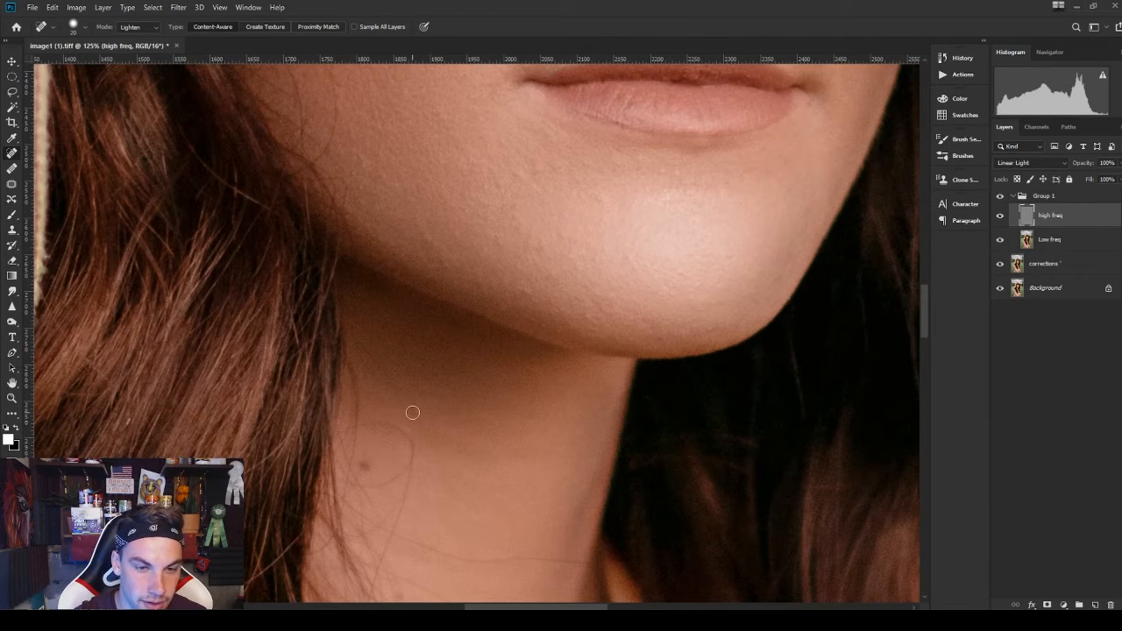
click(365, 466)
- Compare the whole portrait with and without the Group 1 retouching
scroll(483, 426, down, 10)
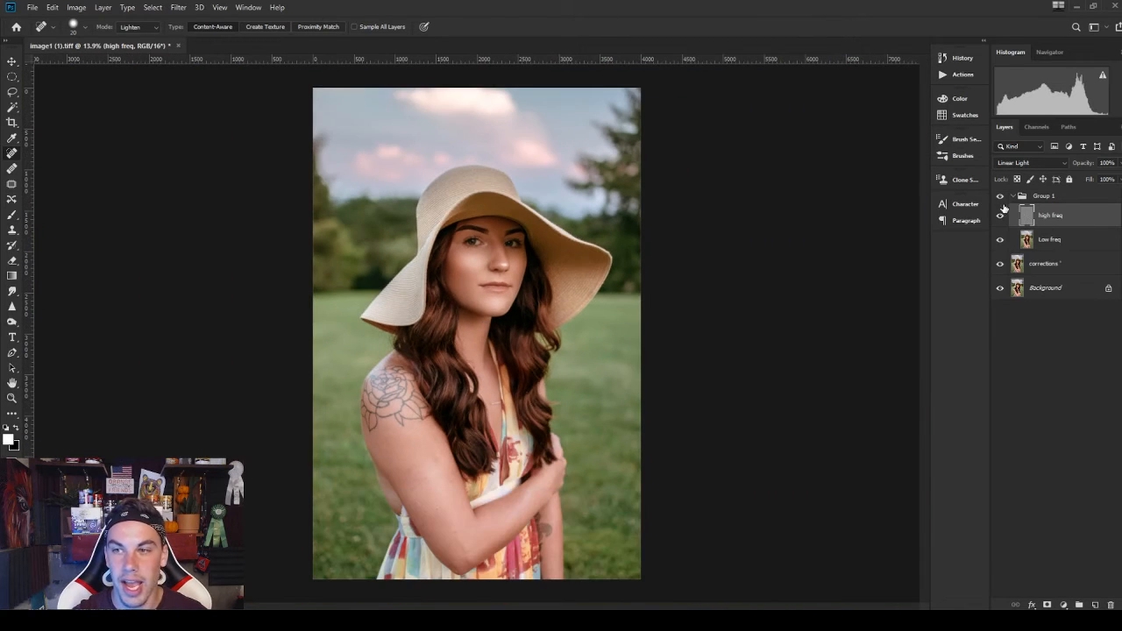
click(1000, 198)
click(1002, 198)
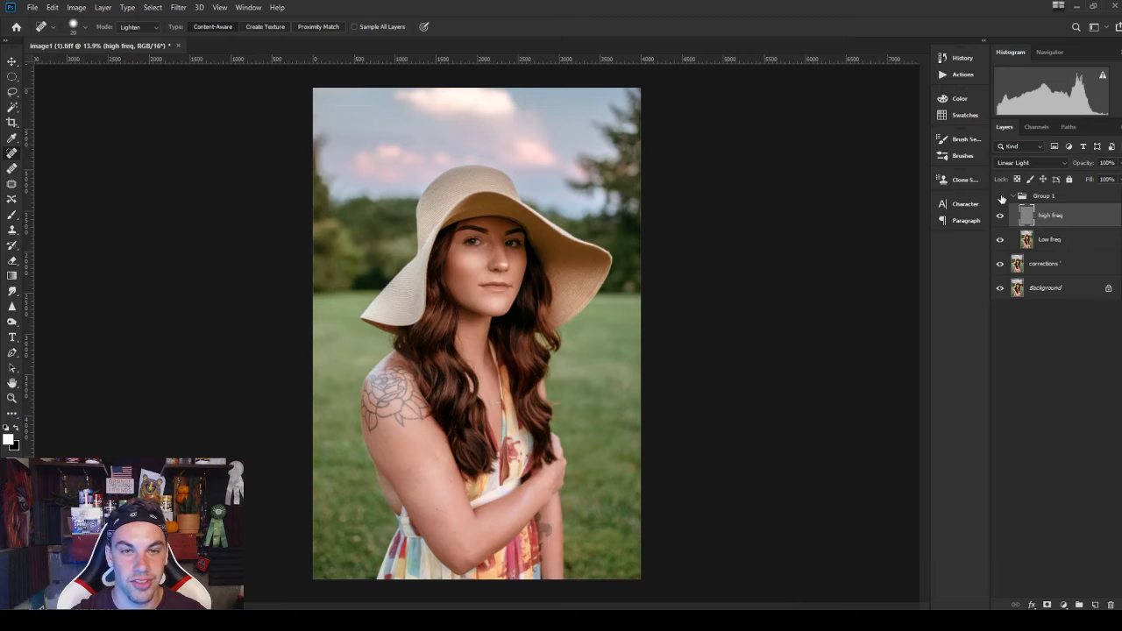
click(1002, 198)
click(1001, 198)
click(1000, 197)
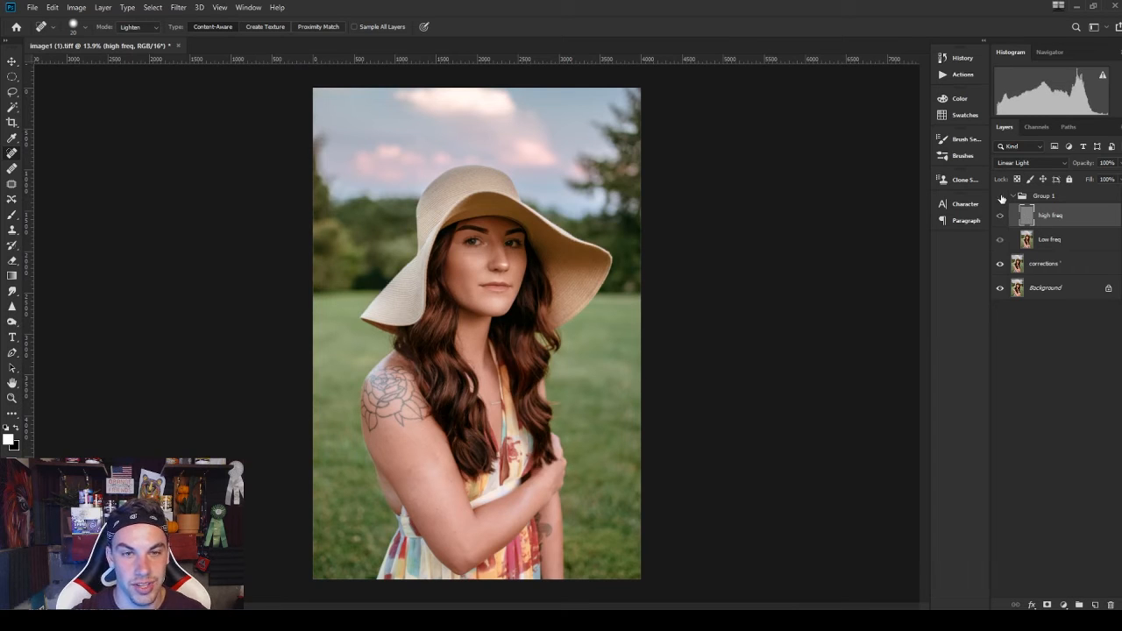
click(1000, 198)
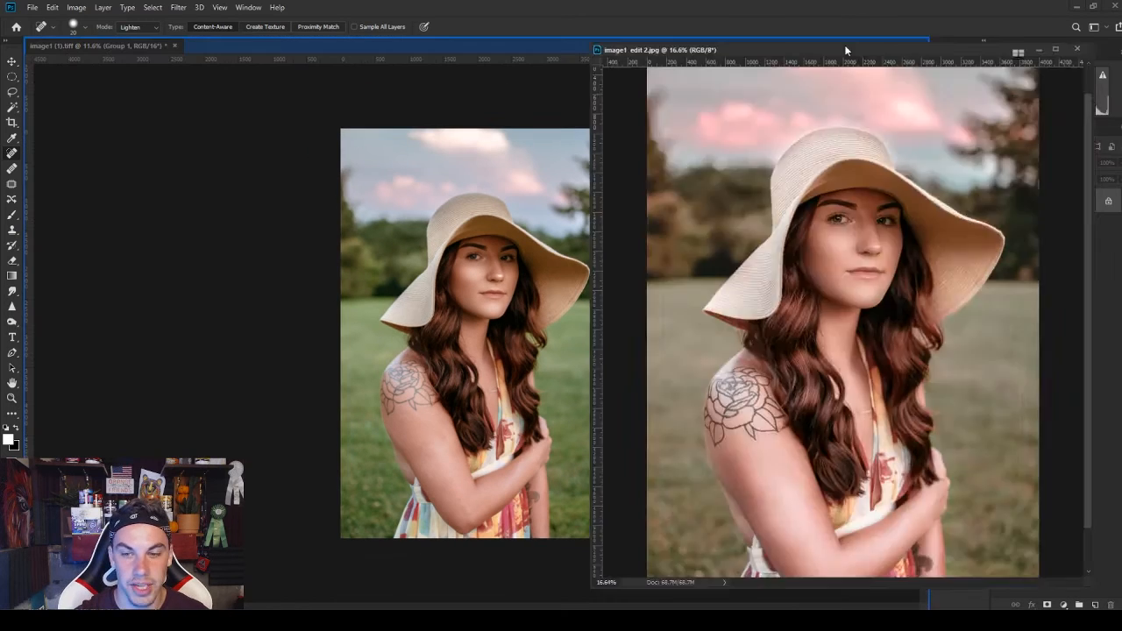
- Place the floating image1 edit 2.jpg window beside the retouched portrait to compare the two edits
drag(847, 51, 851, 61)
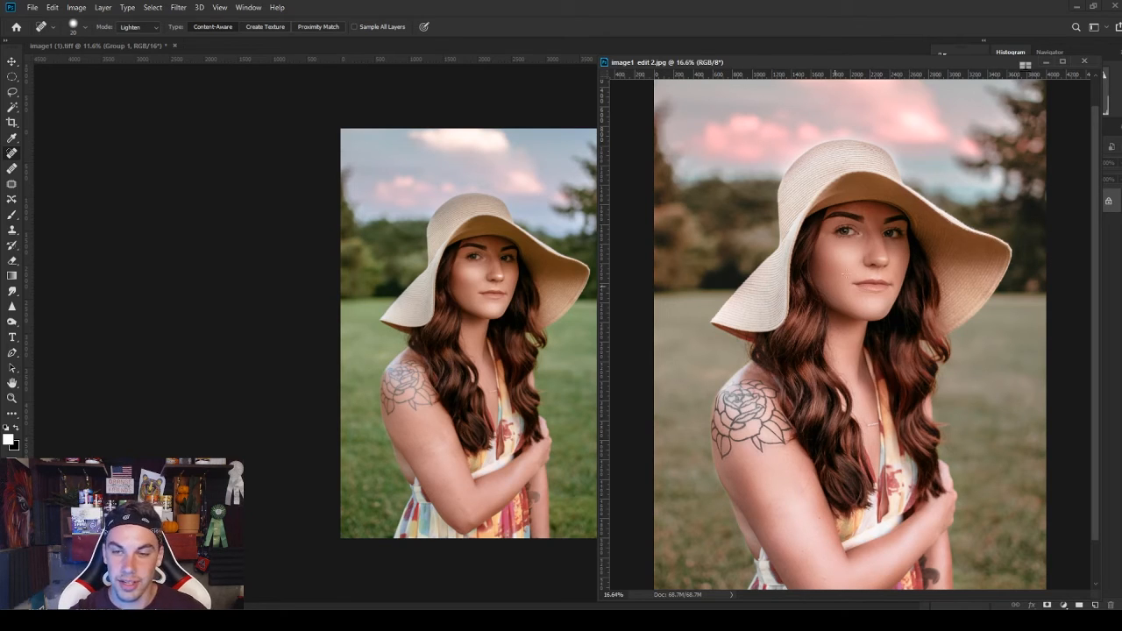
drag(891, 72, 812, 63)
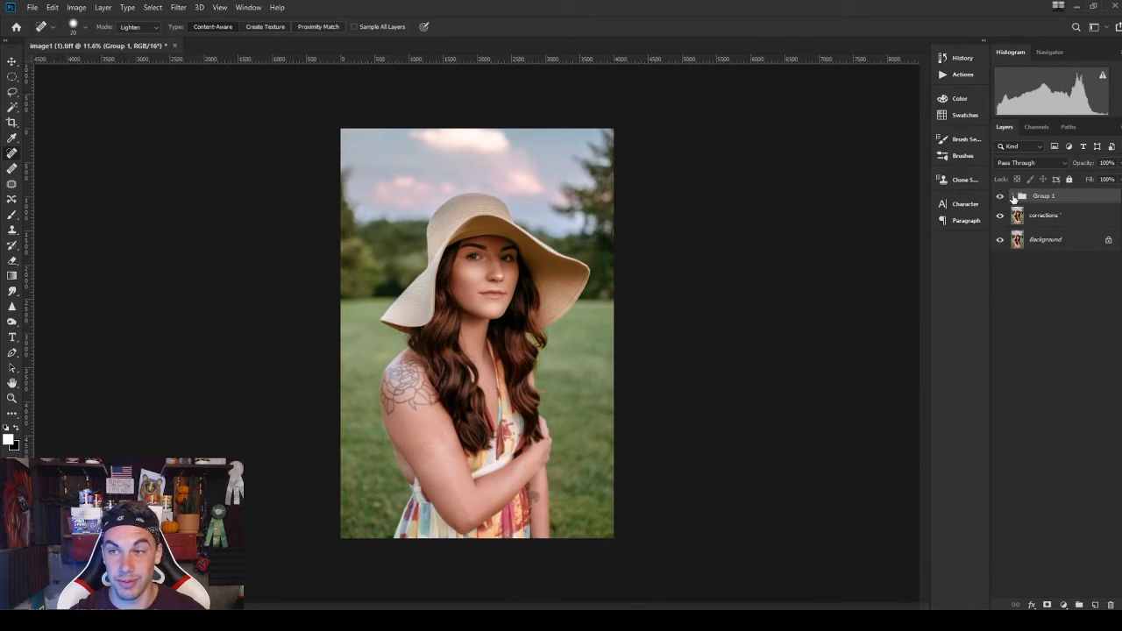
- Check the effect of the collapsed Group 1 by hiding it and showing it again
click(1014, 196)
click(1000, 195)
click(999, 197)
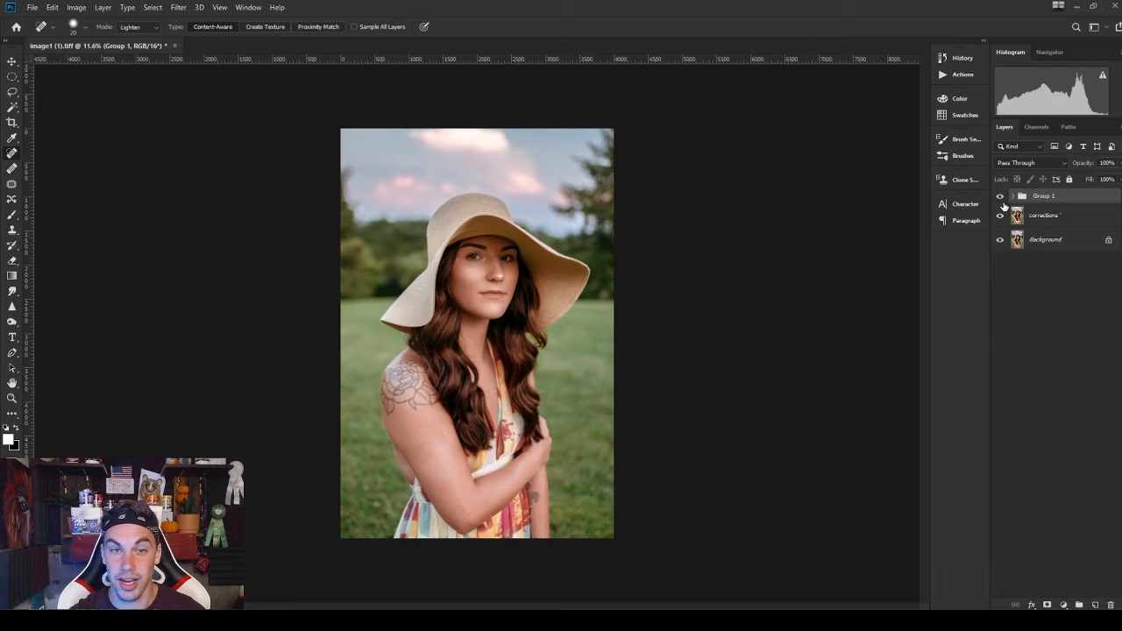